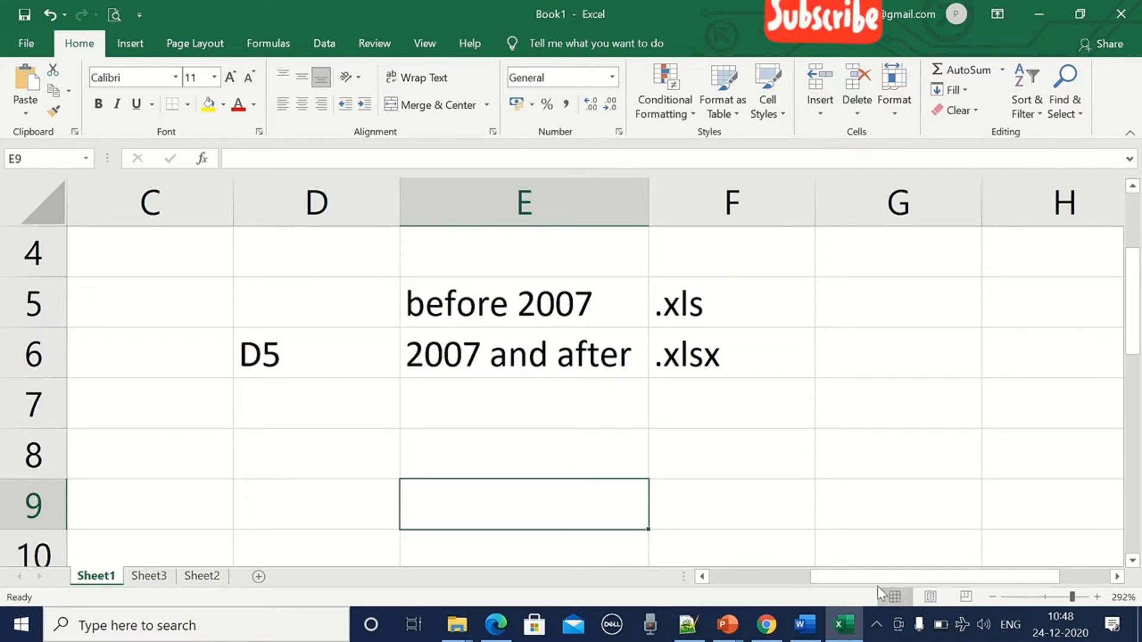
# - Copy the Shift+F11 text from cell B7 and paste it into cell C8
pyautogui.moveTo(858, 584); pyautogui.dragTo(704, 585)
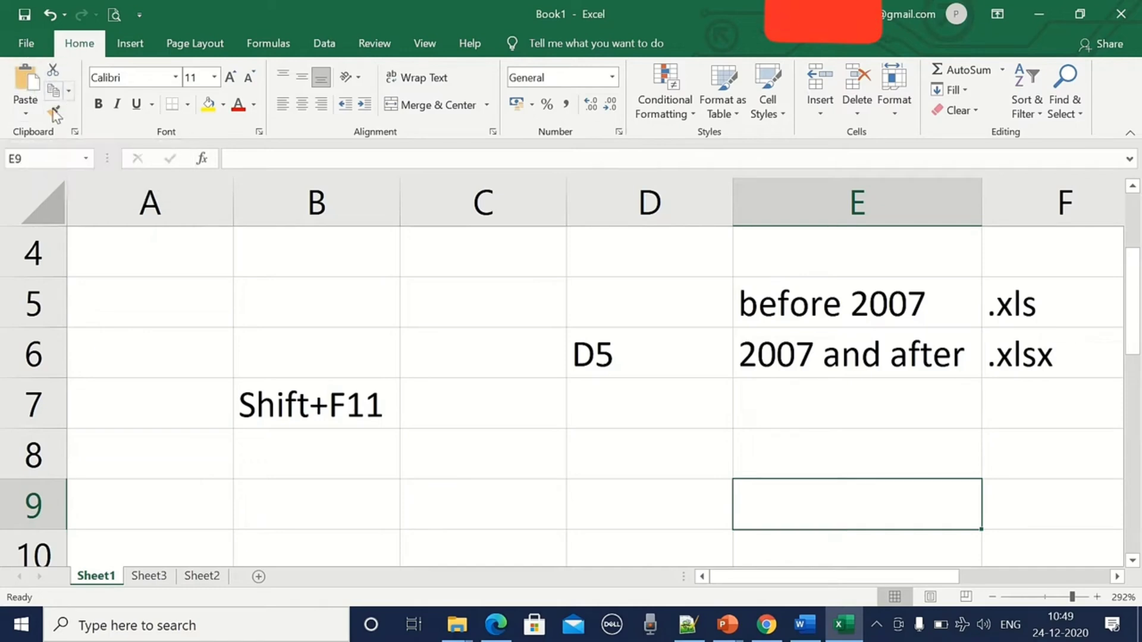
pyautogui.click(305, 407)
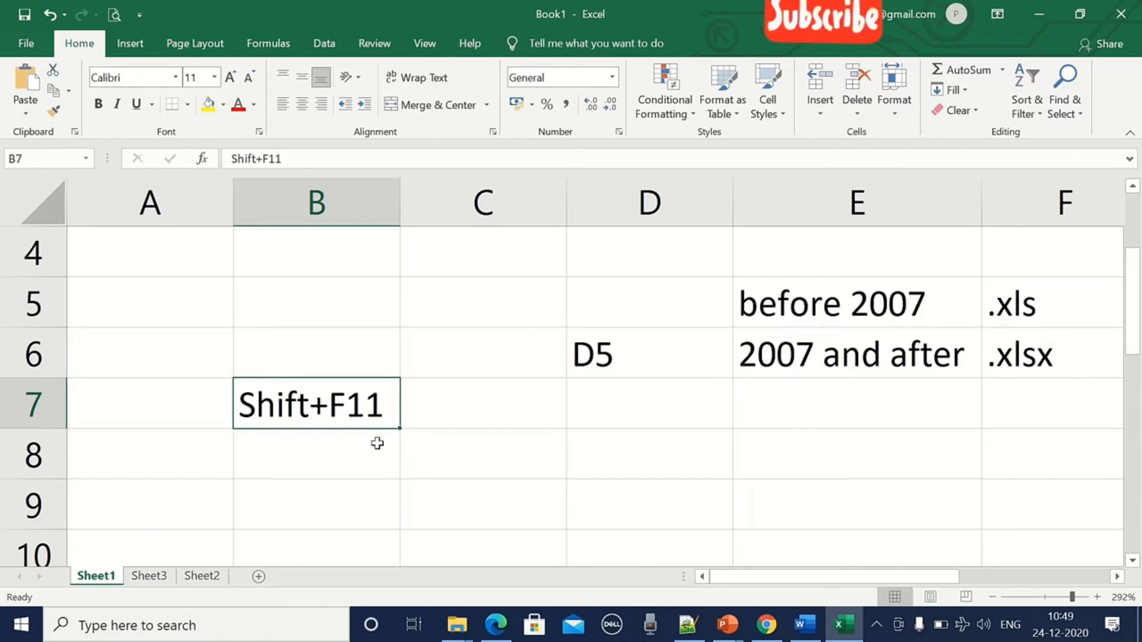
pyautogui.hotkey('ctrl', 'c')
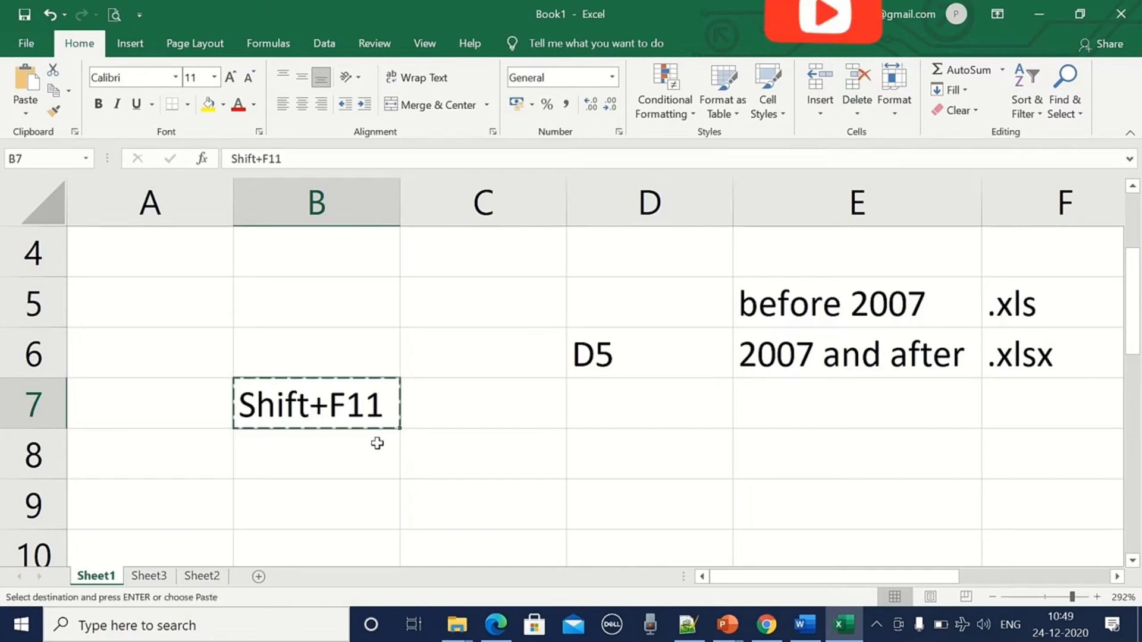
pyautogui.click(498, 467)
pyautogui.hotkey('ctrl', 'v')
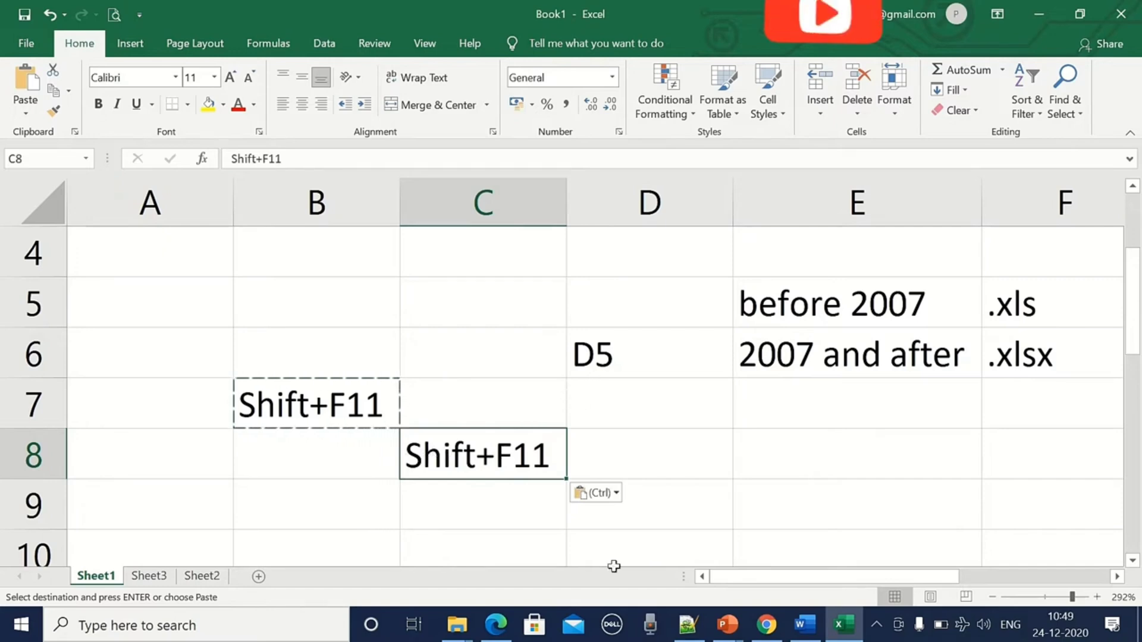
# - Cut the Shift+F11 text from cell C8 and paste it into cell E7
pyautogui.hotkey('ctrl', 'c')
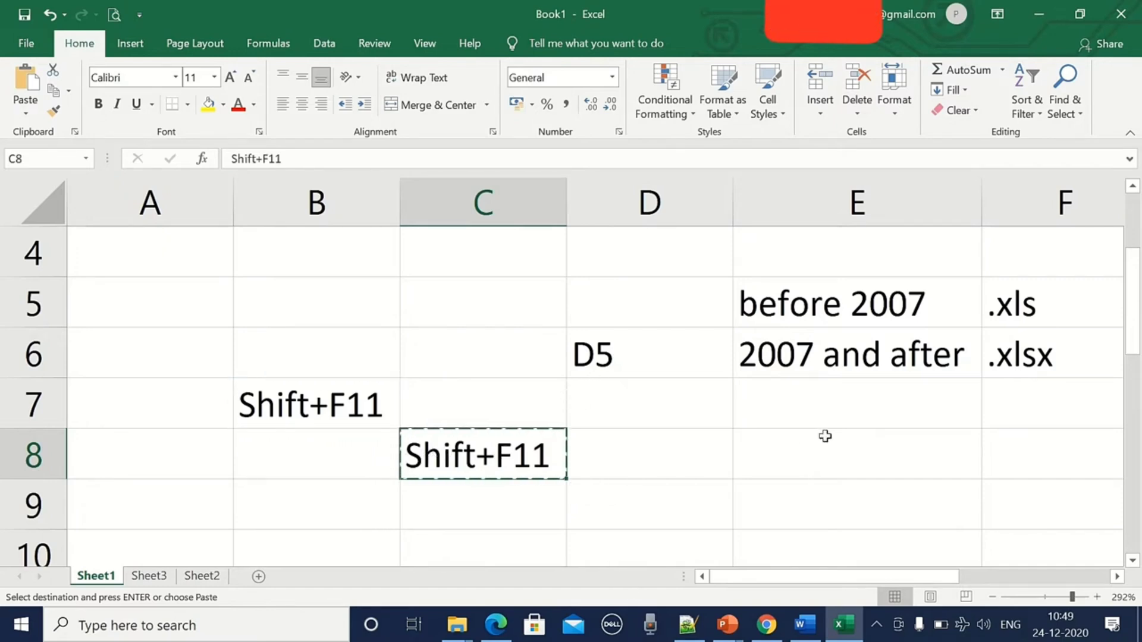
pyautogui.click(829, 408)
pyautogui.press('Return')
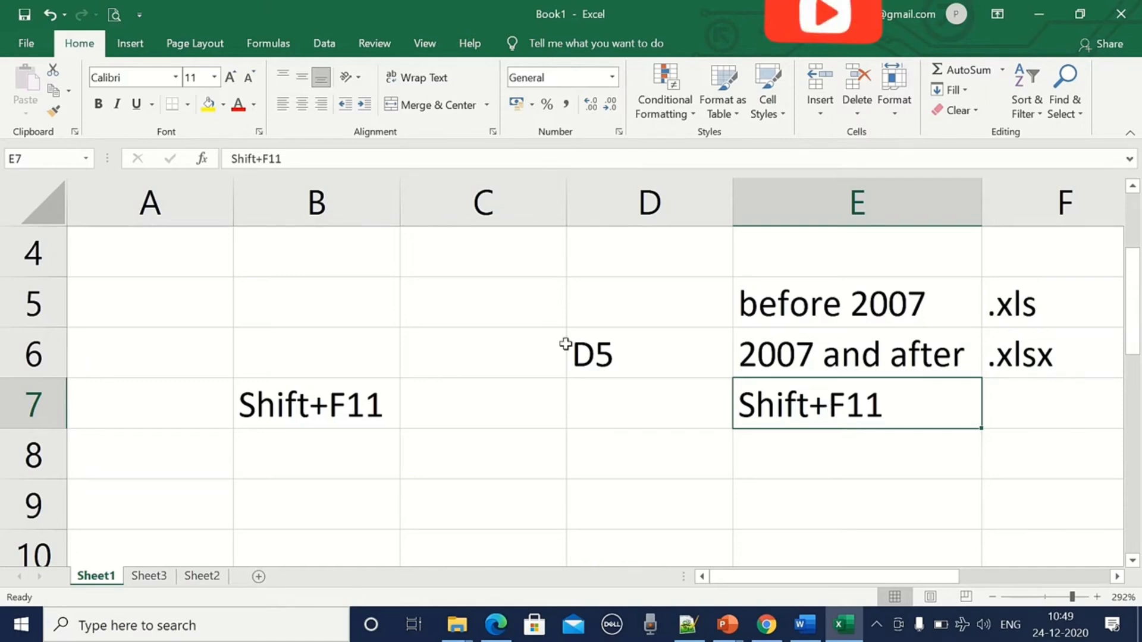
# - Change the font of cell B7 to Arial Black and auto-fit the width of column B
pyautogui.click(298, 405)
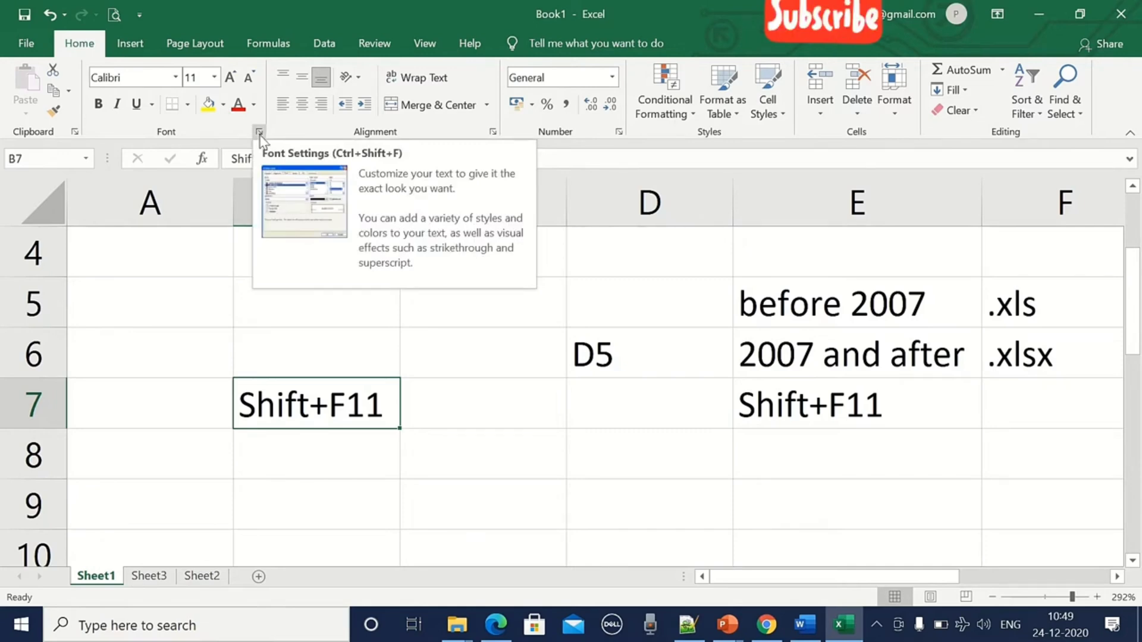
pyautogui.click(177, 78)
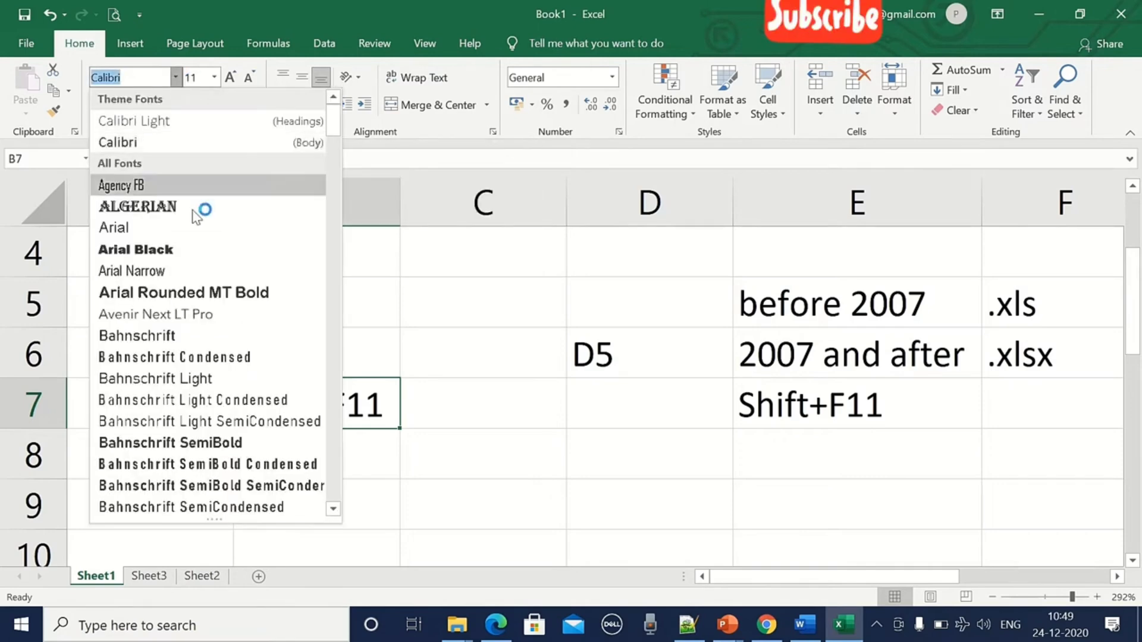
pyautogui.click(201, 254)
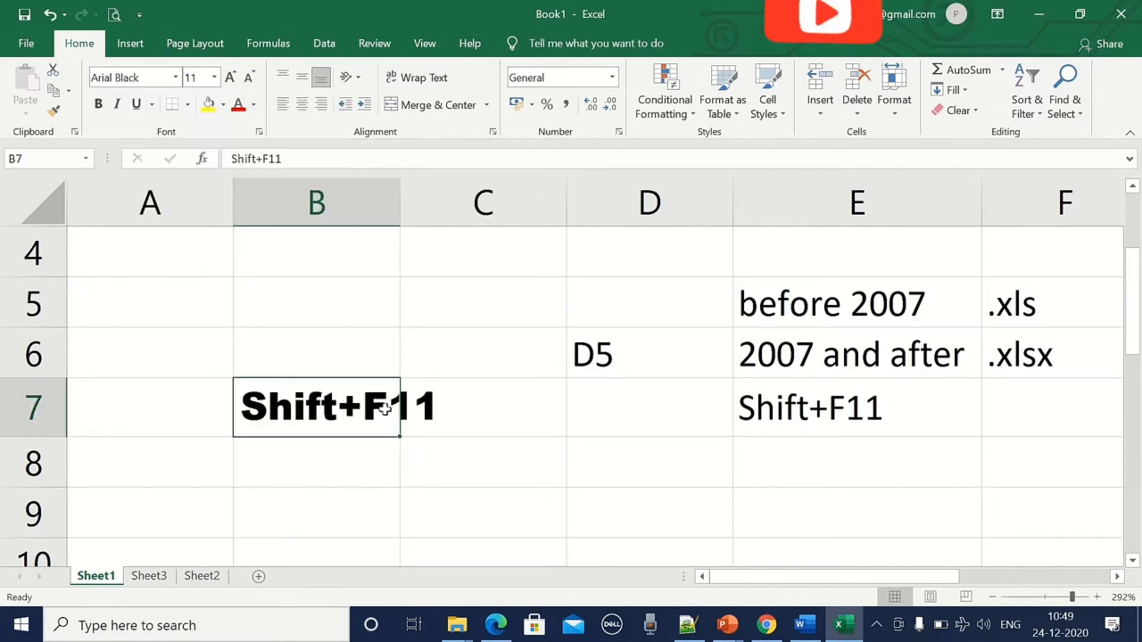
pyautogui.doubleClick(400, 218)
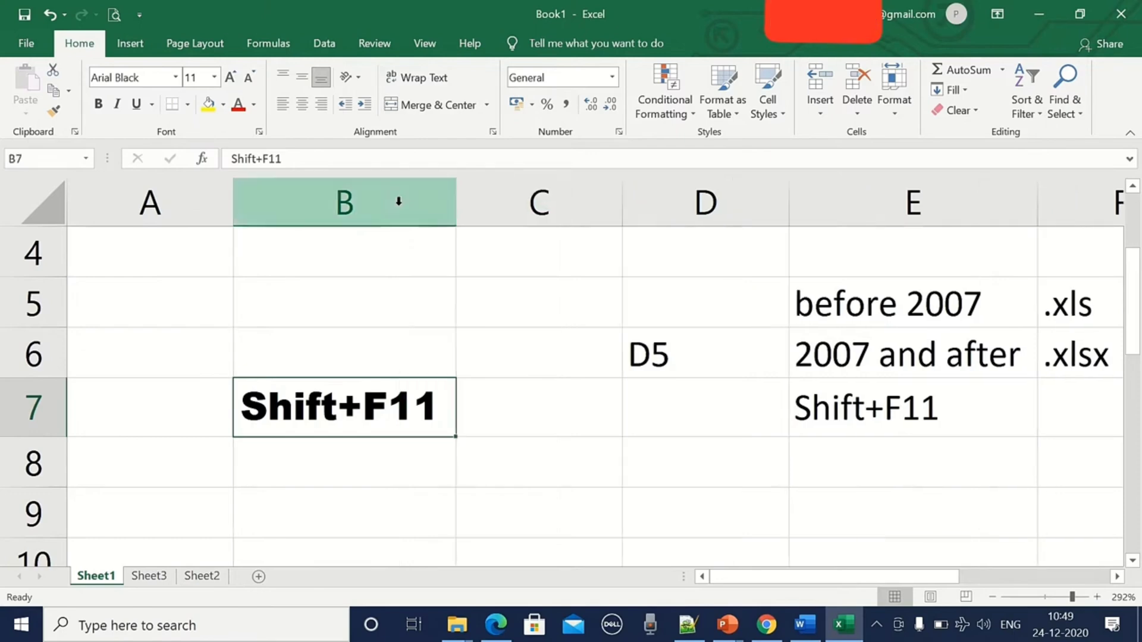
# - Increase the font size of B7 to 12 and reduce it back to 11
pyautogui.click(214, 78)
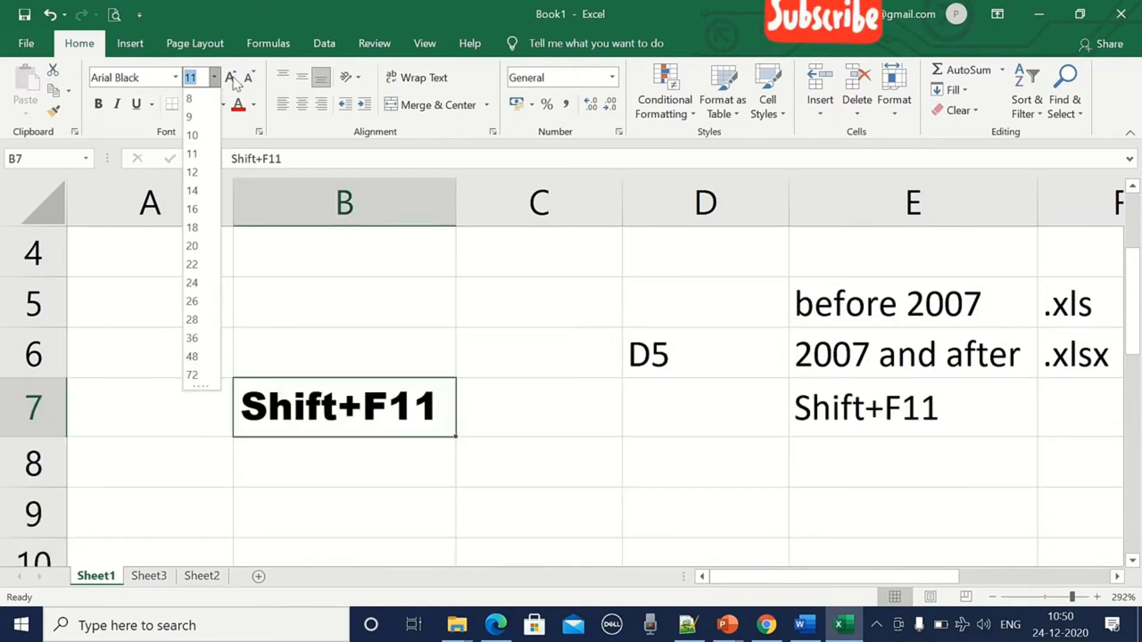
pyautogui.click(231, 78)
pyautogui.click(231, 78)
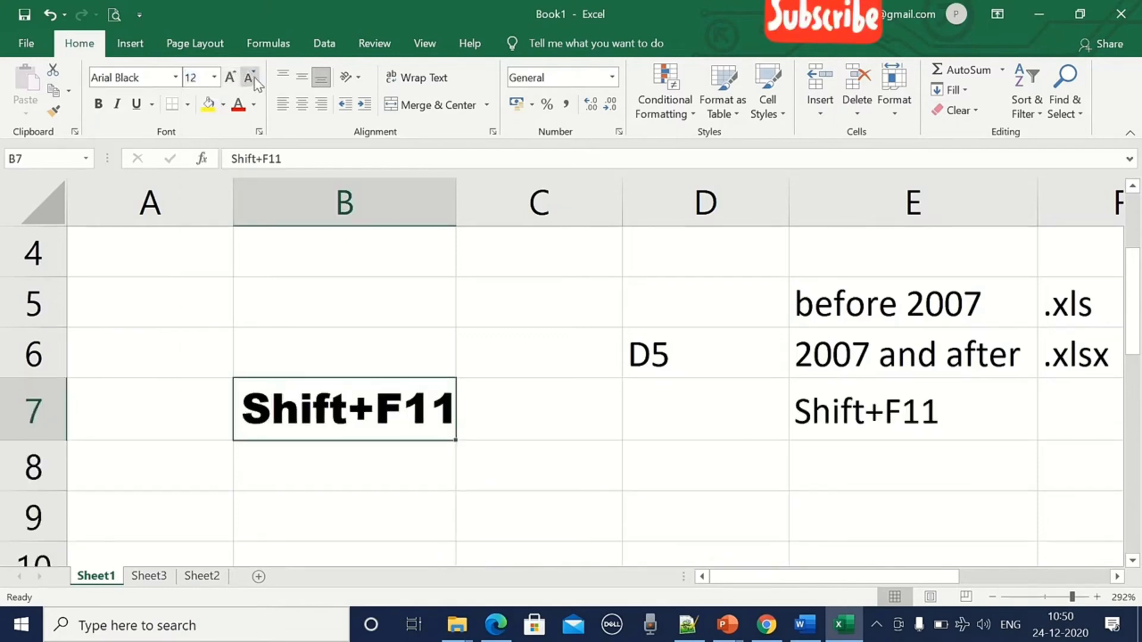
pyautogui.click(255, 77)
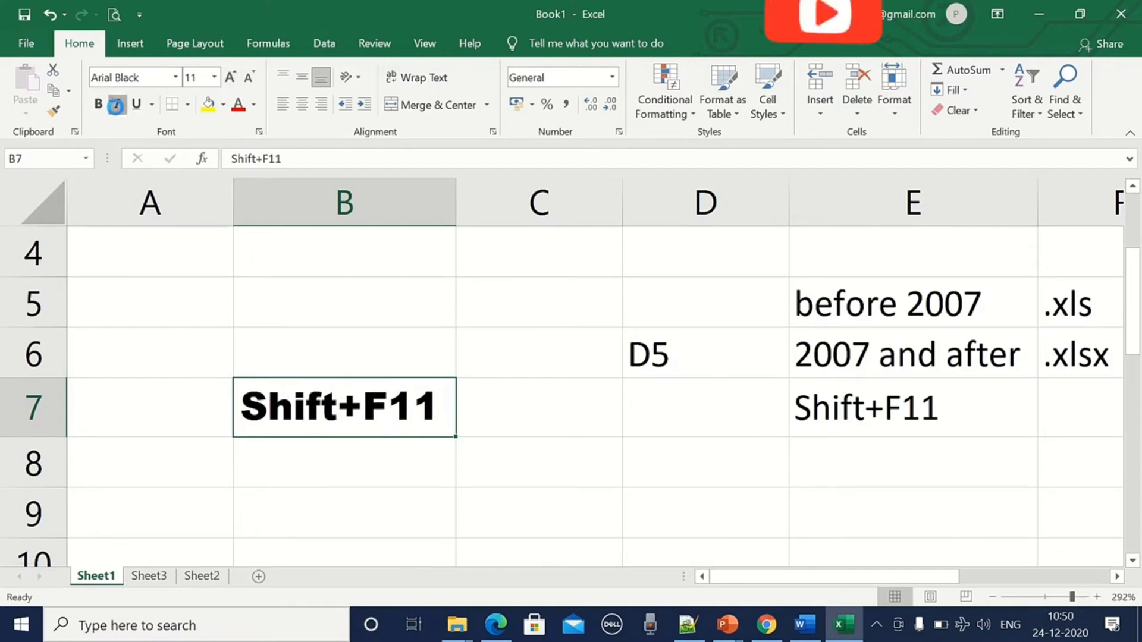
# - Make the text in B7 italic and give it a double underline
pyautogui.click(117, 106)
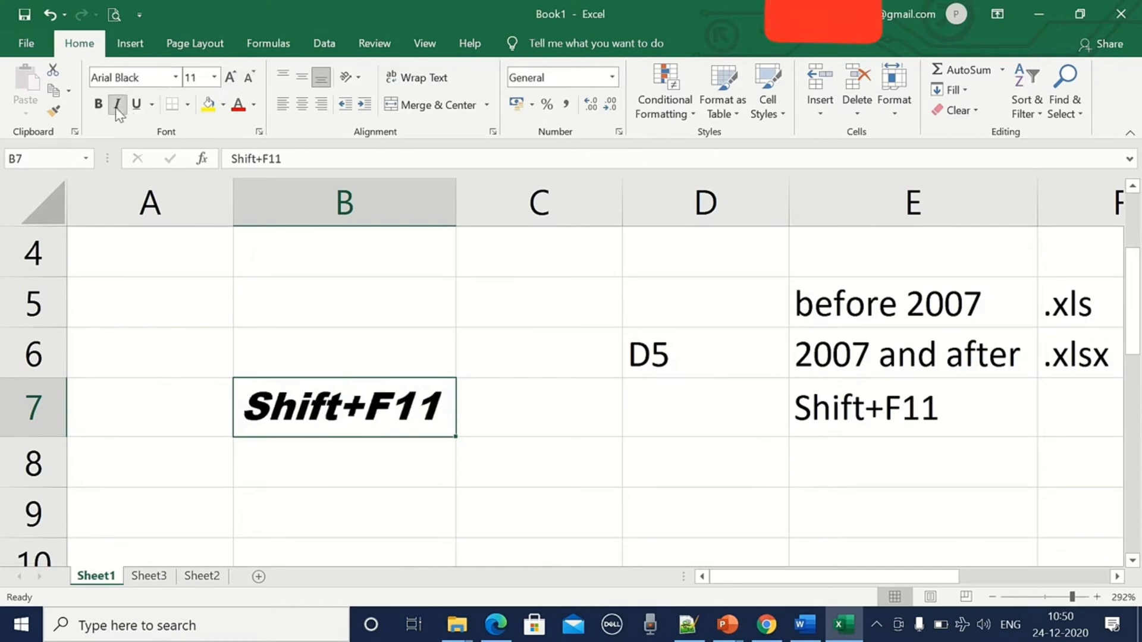
pyautogui.click(152, 105)
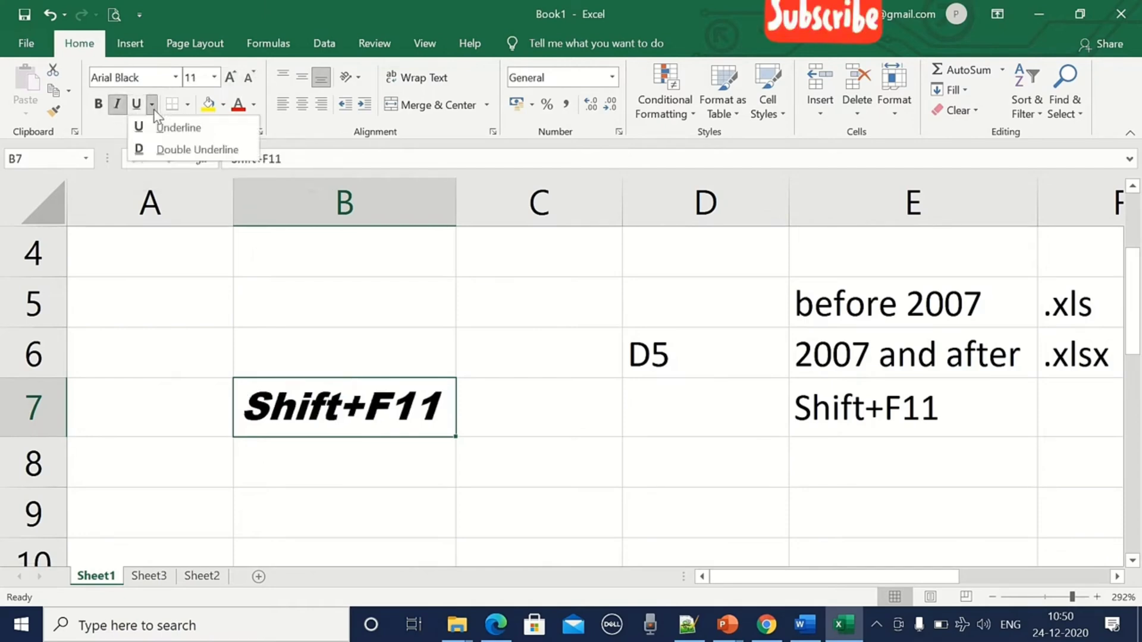
pyautogui.click(165, 151)
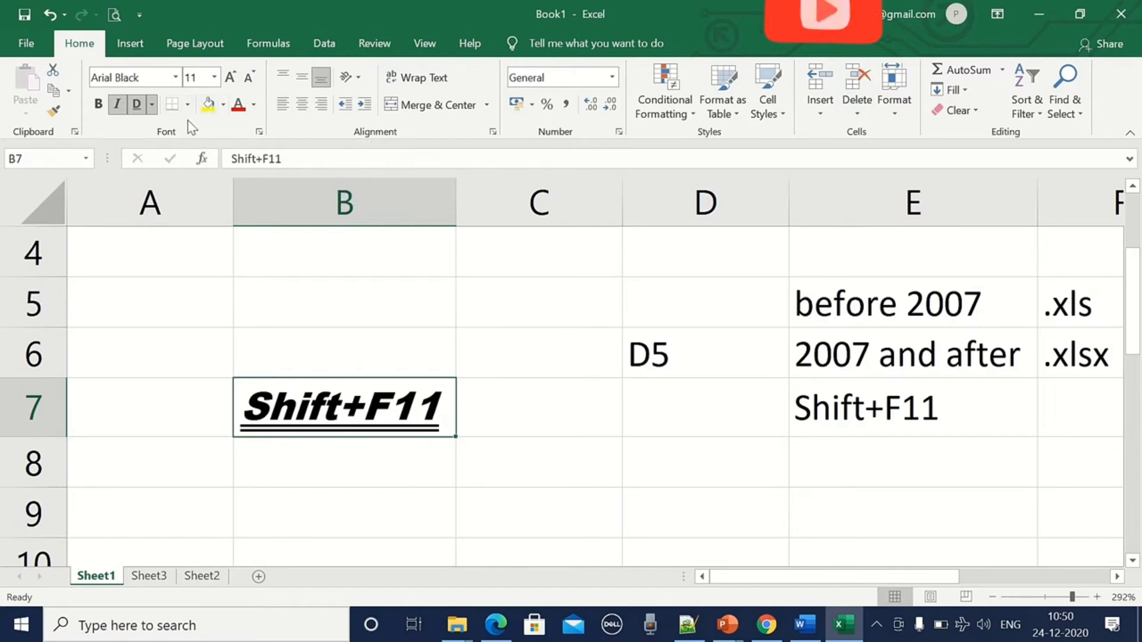
# - Fill cell B7 with standard yellow and set its font colour to standard red
pyautogui.click(223, 106)
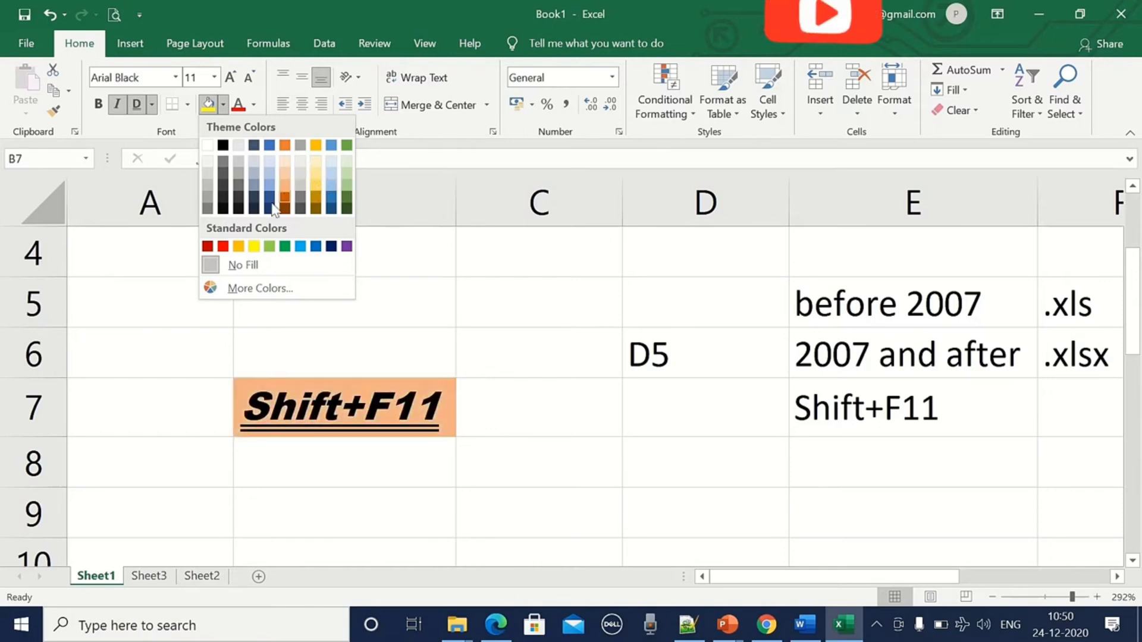
pyautogui.click(253, 247)
pyautogui.click(254, 106)
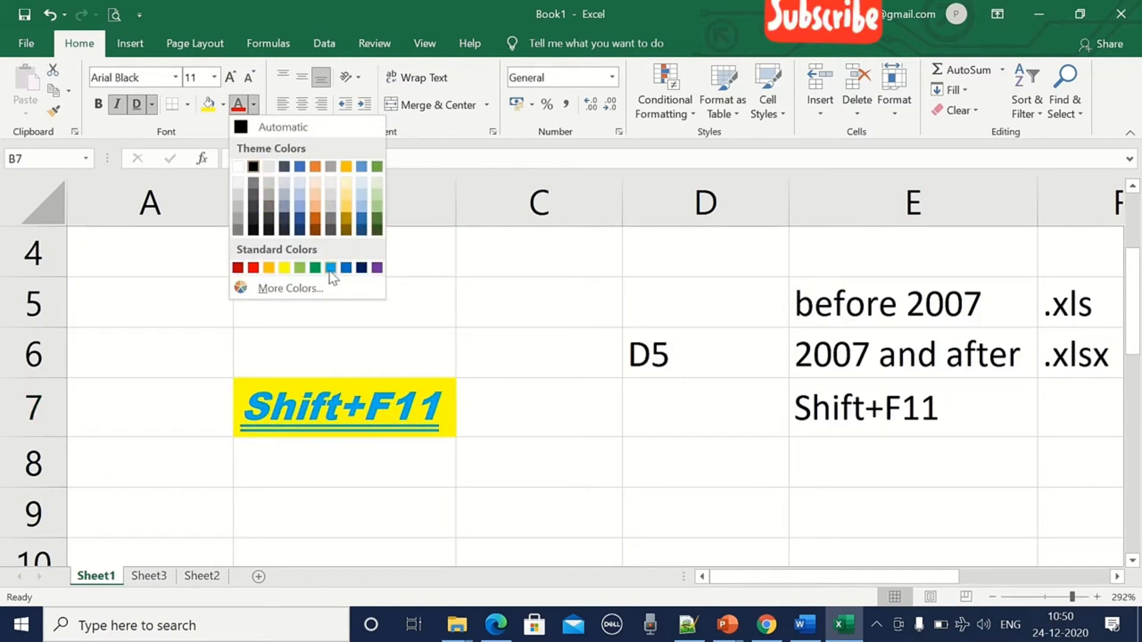
pyautogui.click(250, 269)
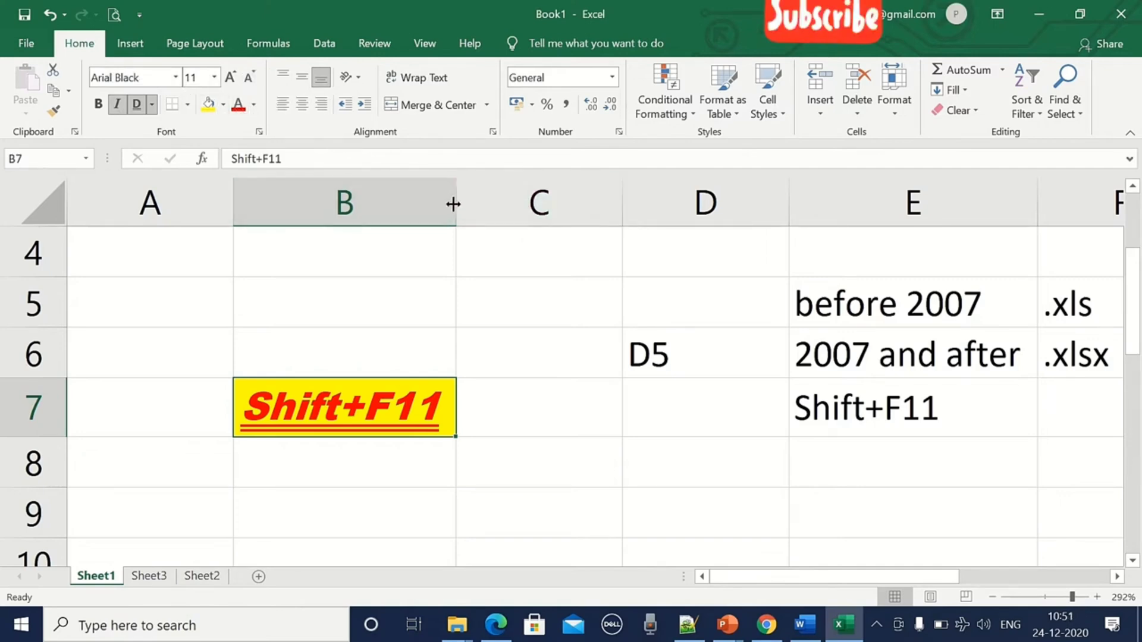
# - Try widening column B manually and auto-fitting it back to its contents
pyautogui.moveTo(455, 209); pyautogui.dragTo(500, 210)
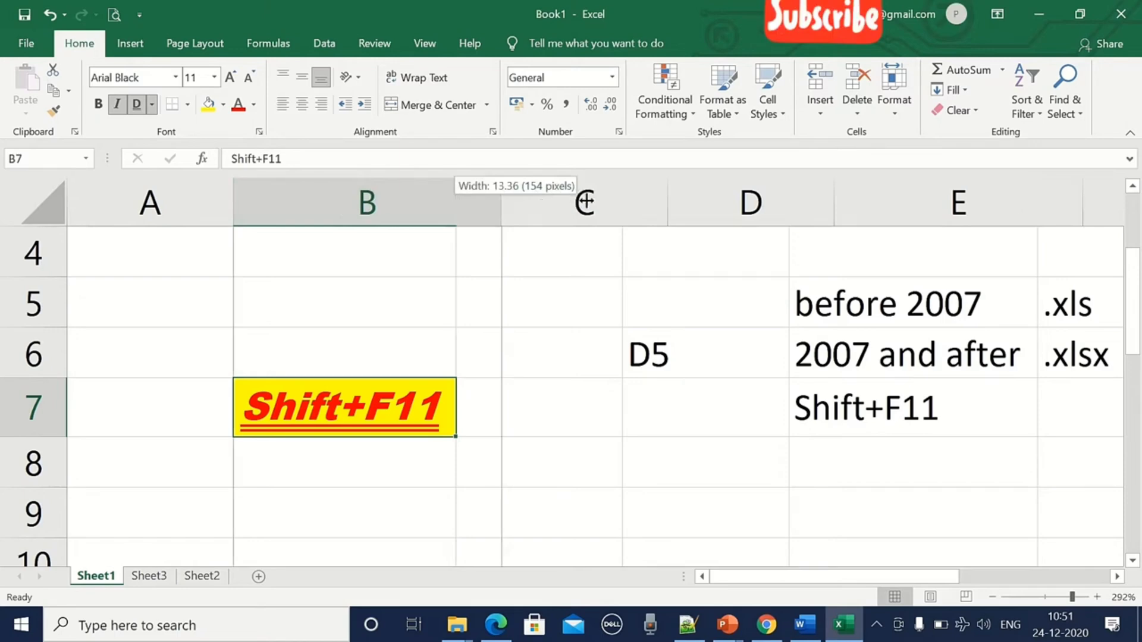
pyautogui.moveTo(585, 202); pyautogui.dragTo(594, 201)
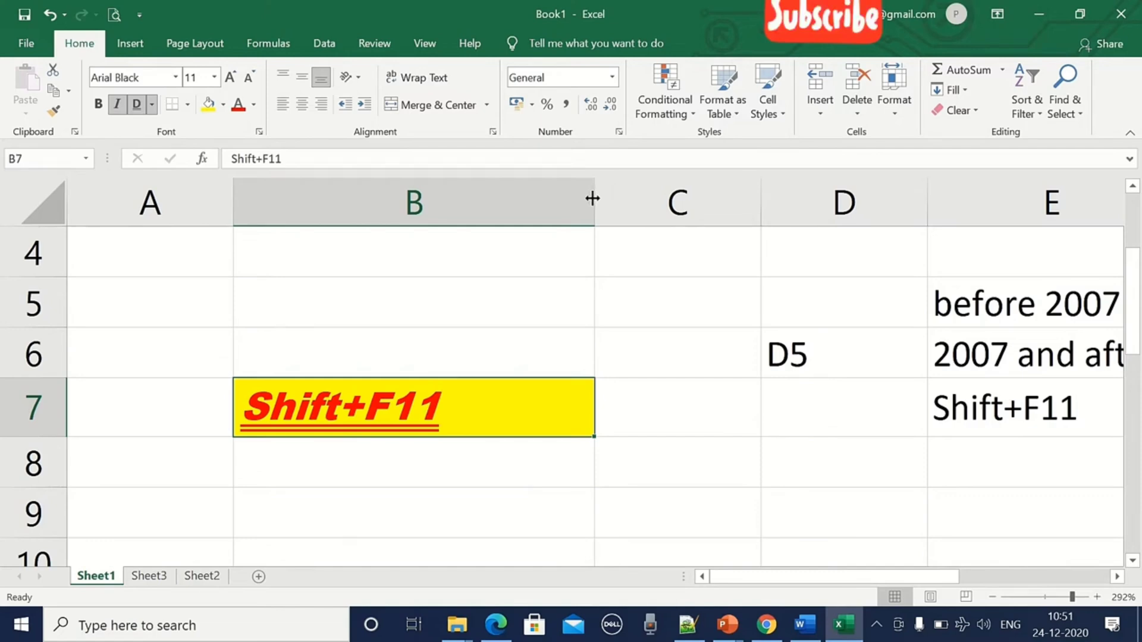
pyautogui.doubleClick(594, 197)
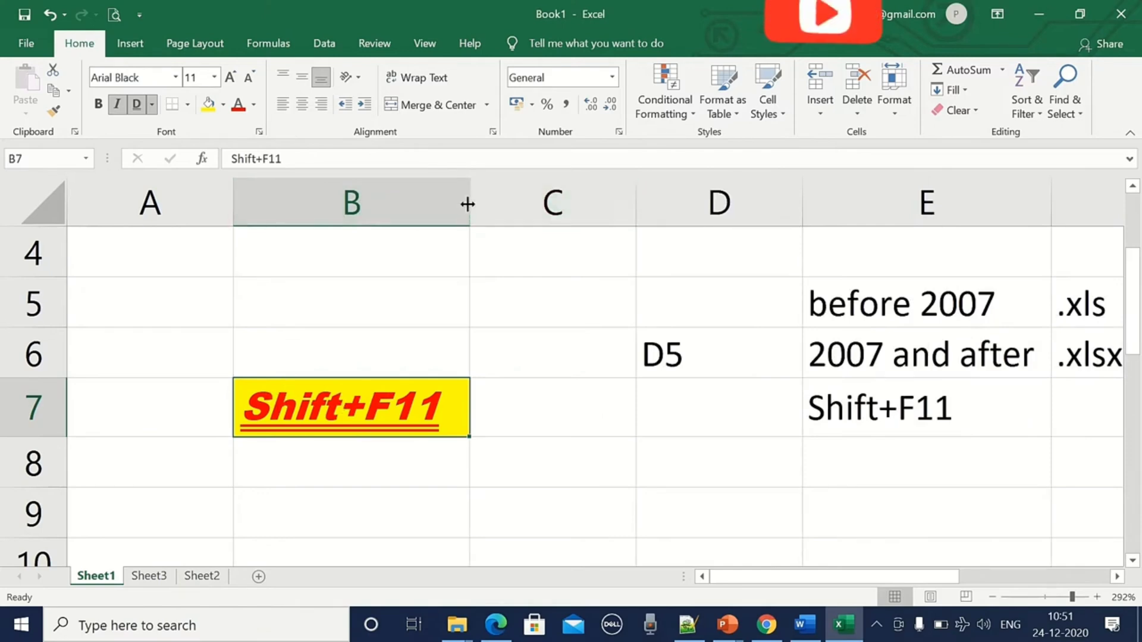
# - Widen column B well beyond its text and increase the height of row 7
pyautogui.moveTo(470, 204); pyautogui.dragTo(612, 204)
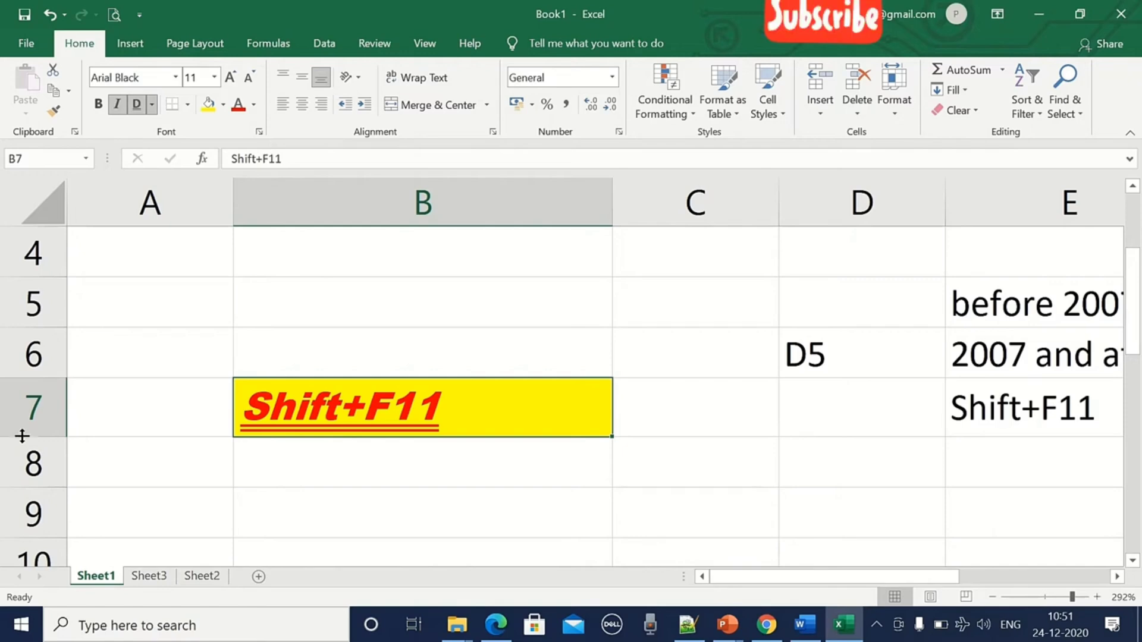
pyautogui.moveTo(22, 440); pyautogui.dragTo(22, 519)
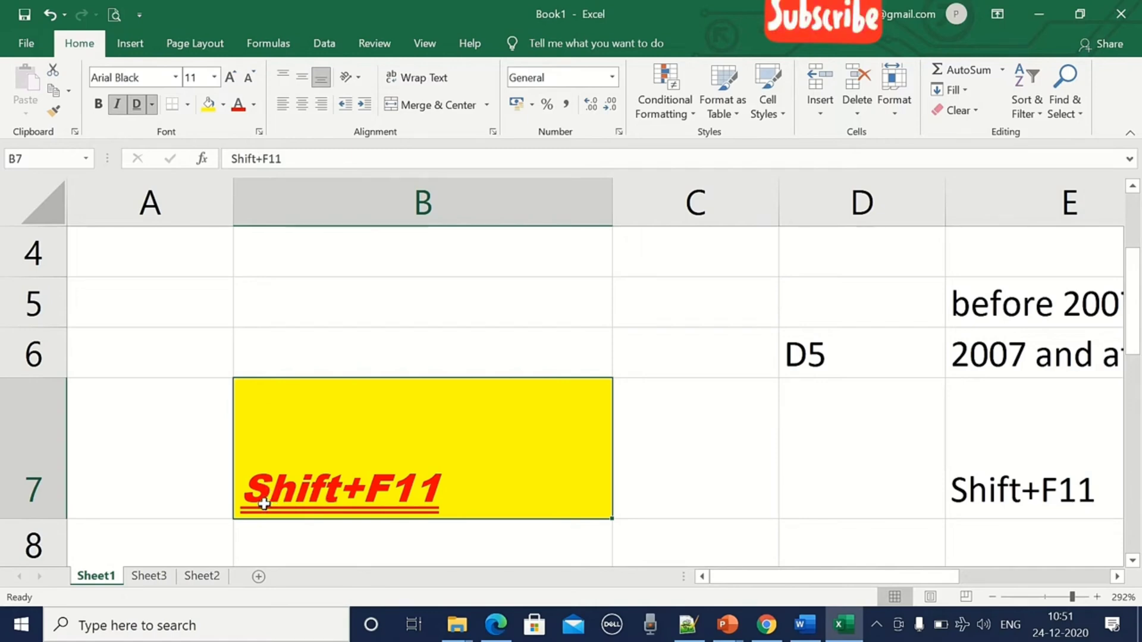
# - Centre the text in B7 horizontally and try middle, bottom and top vertical alignment on it
pyautogui.click(298, 77)
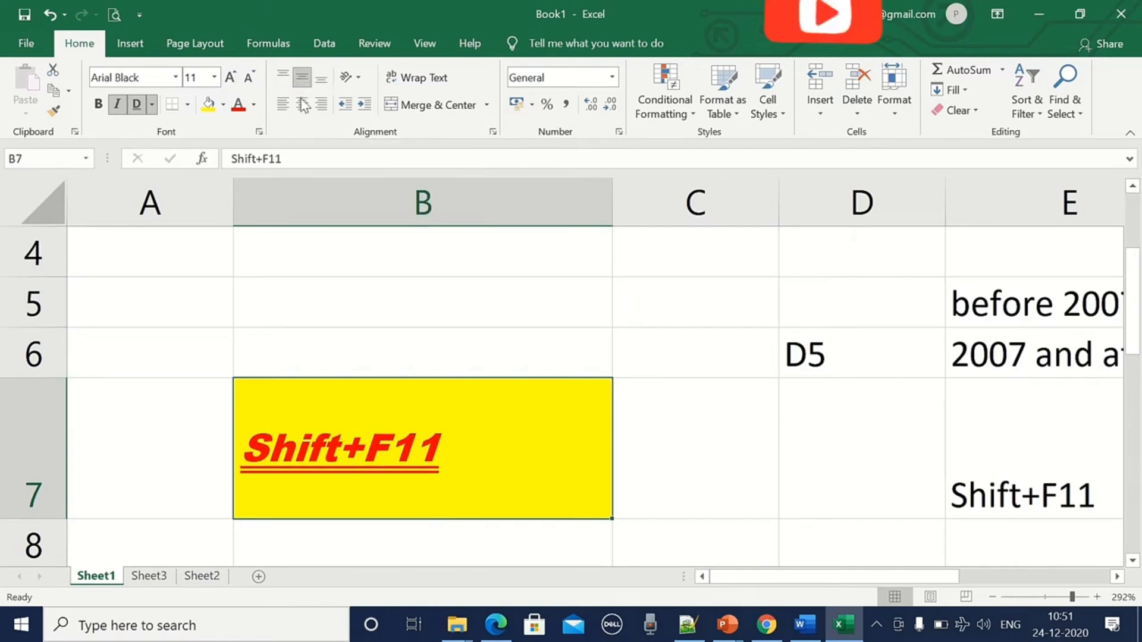
pyautogui.click(302, 105)
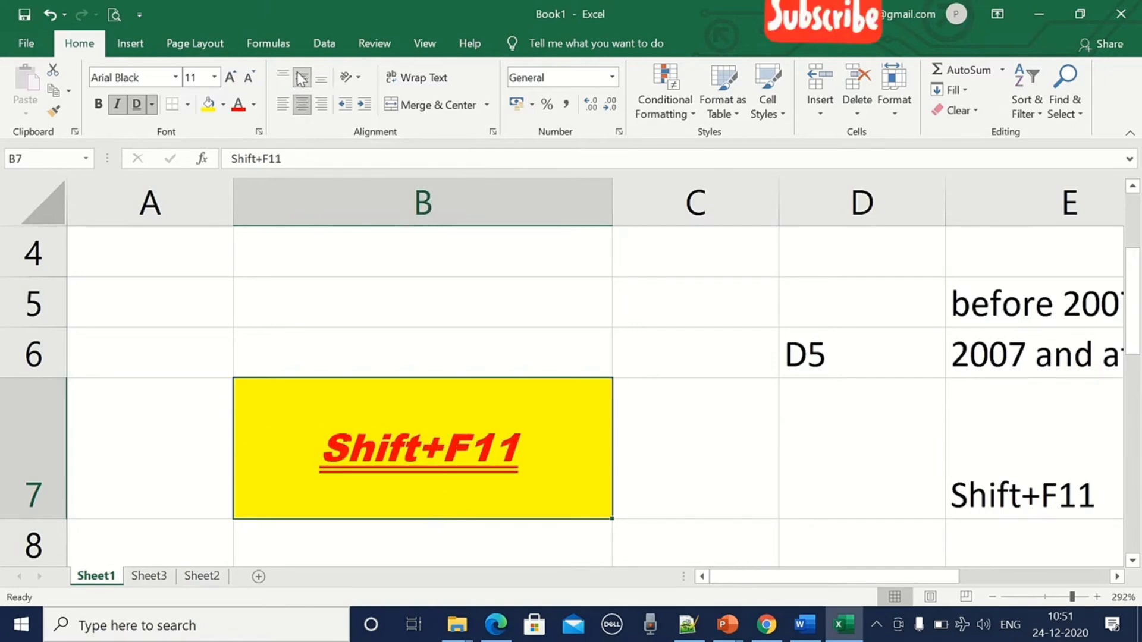
pyautogui.click(321, 77)
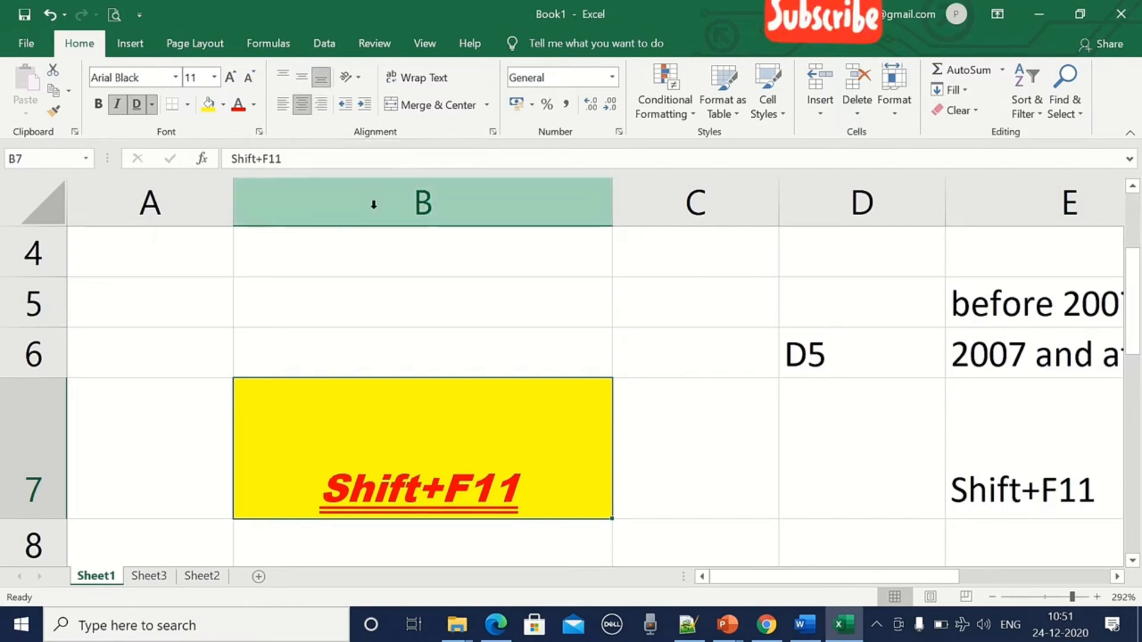
pyautogui.click(281, 83)
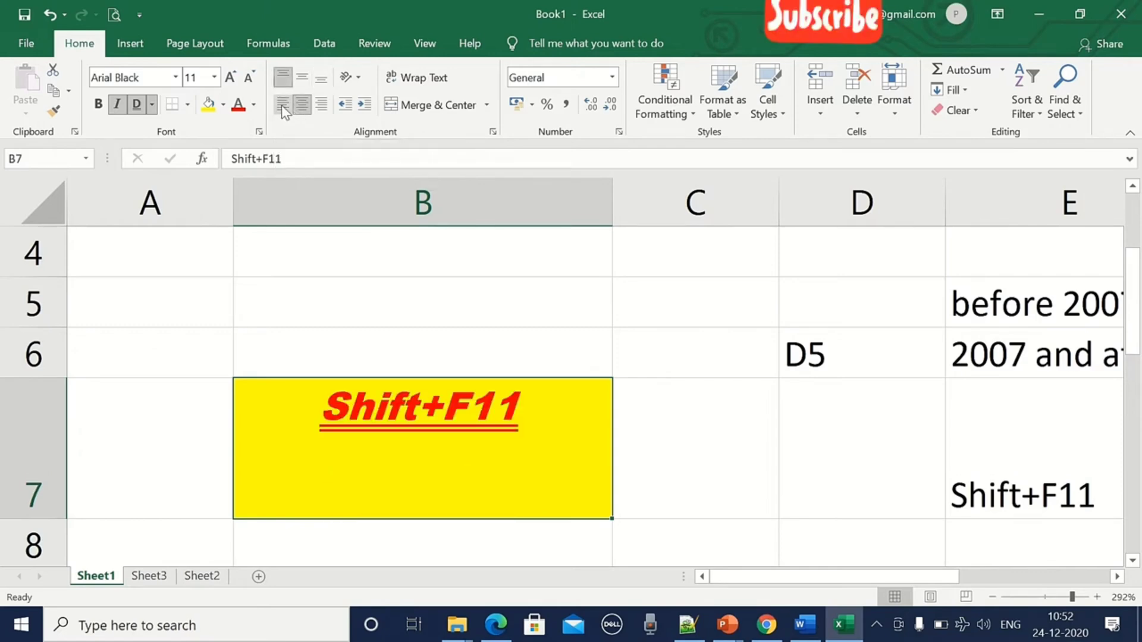
# - Try left, centre and right horizontal alignment on the top-aligned text in B7
pyautogui.click(280, 105)
pyautogui.click(303, 107)
pyautogui.click(322, 106)
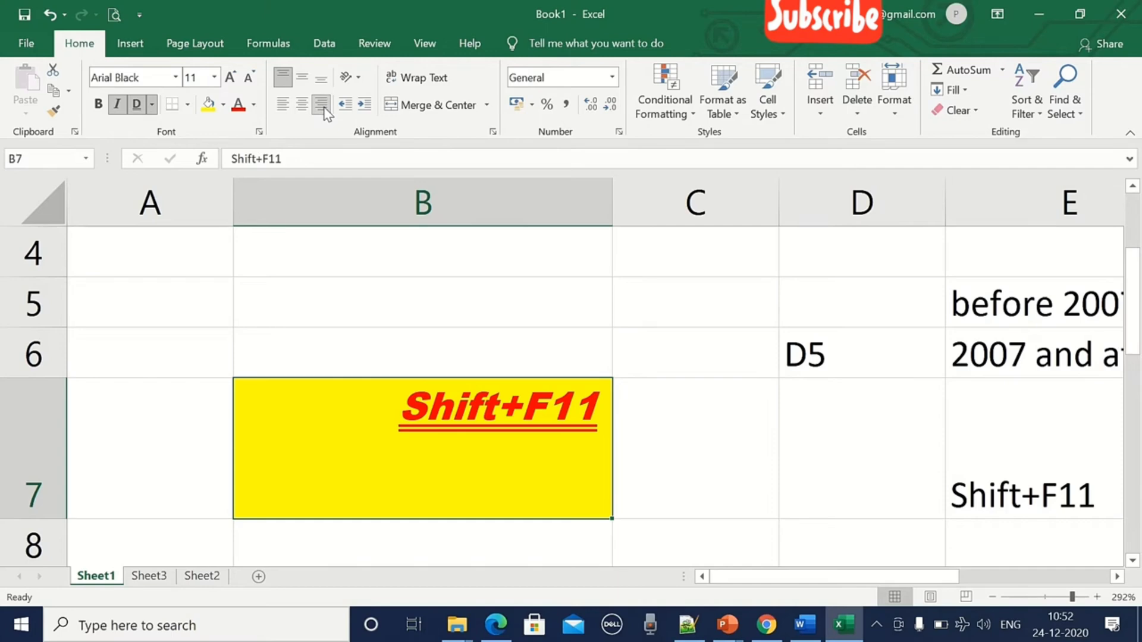
# - Try middle-right, middle-centre, middle-left, bottom-left and bottom-right alignment on the text in B7
pyautogui.click(303, 79)
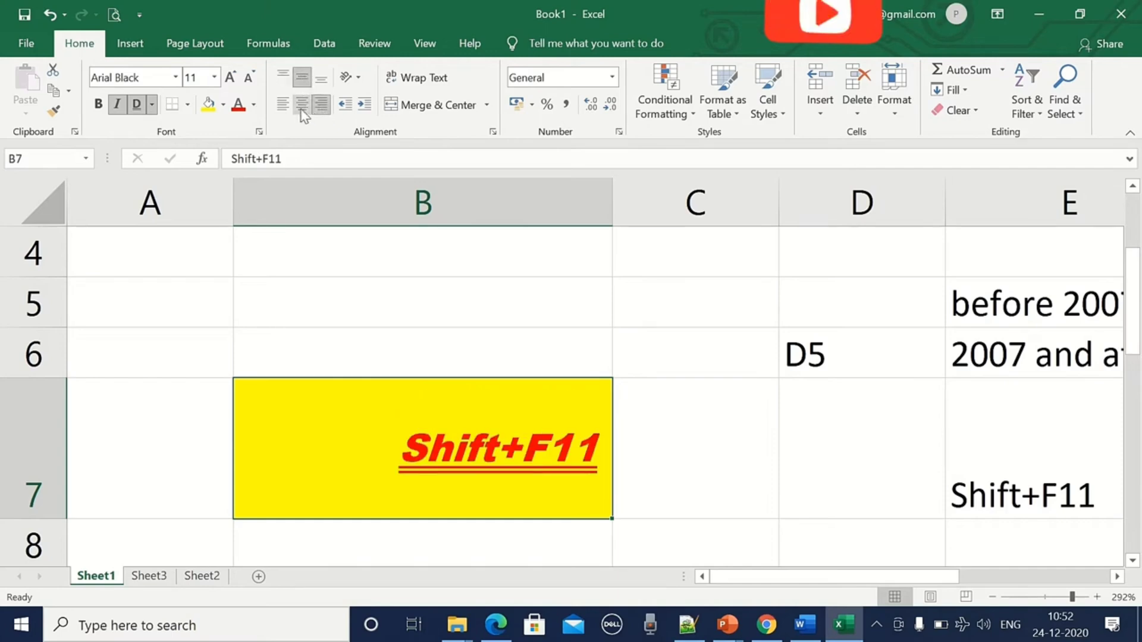
pyautogui.click(303, 110)
pyautogui.click(283, 107)
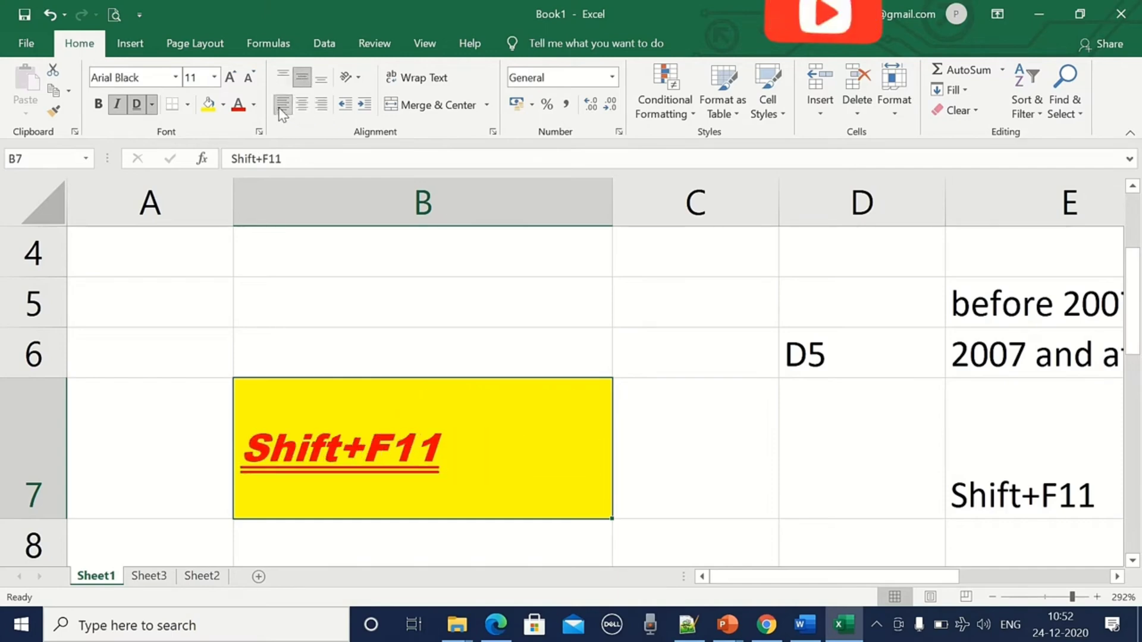
pyautogui.click(322, 78)
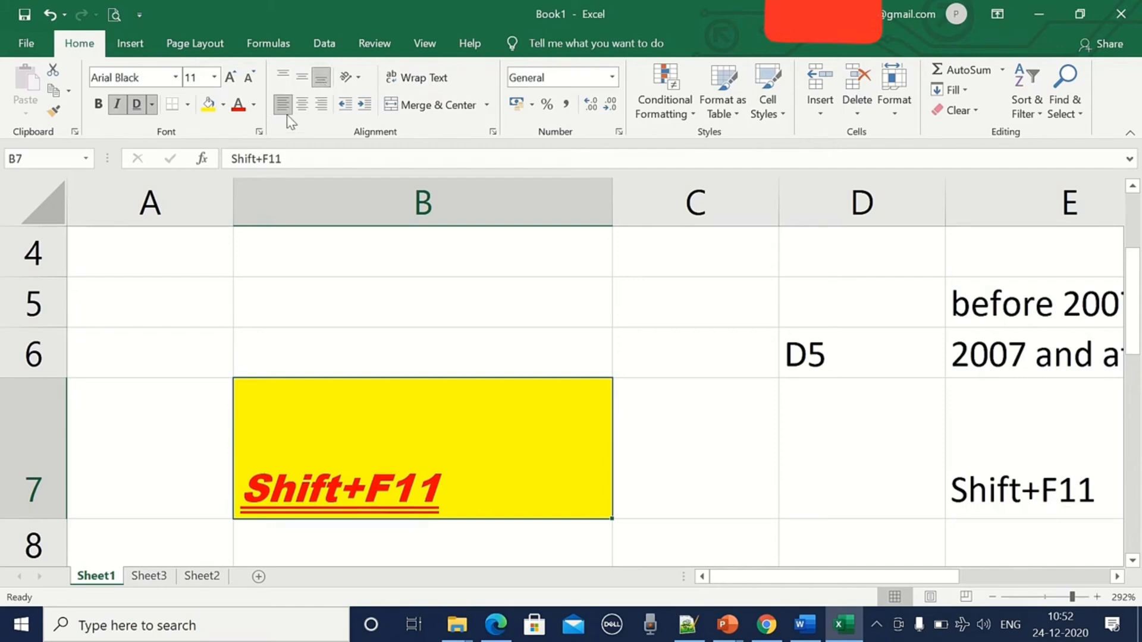
pyautogui.click(323, 107)
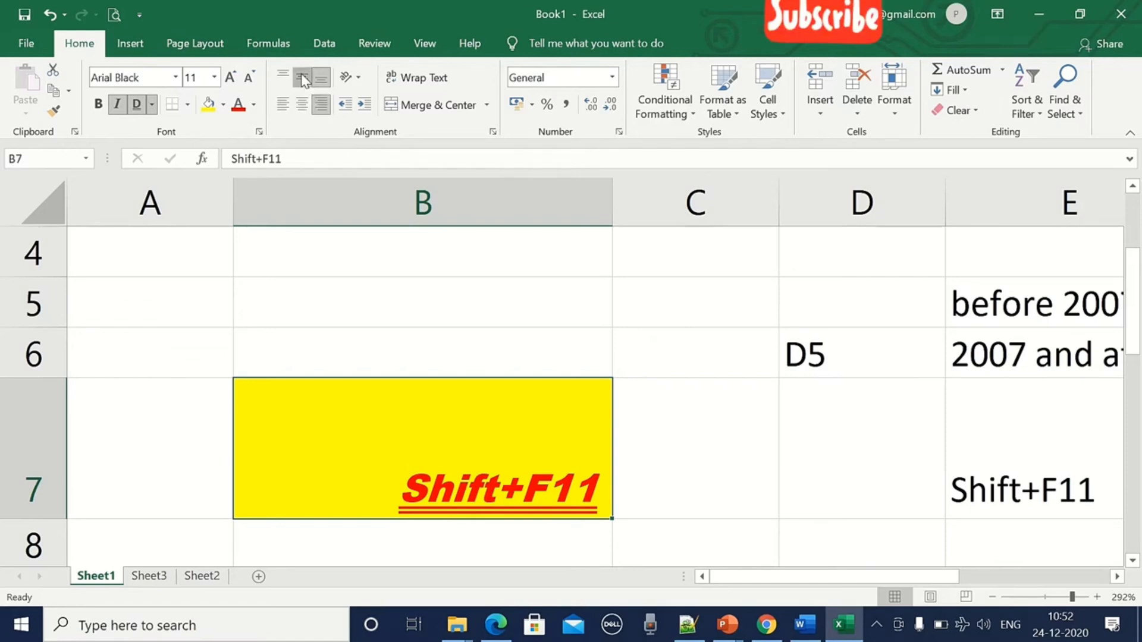
# - Align the text in B7 to the middle vertically and centre horizontally, and apply Decrease Indent
pyautogui.click(303, 78)
pyautogui.click(300, 104)
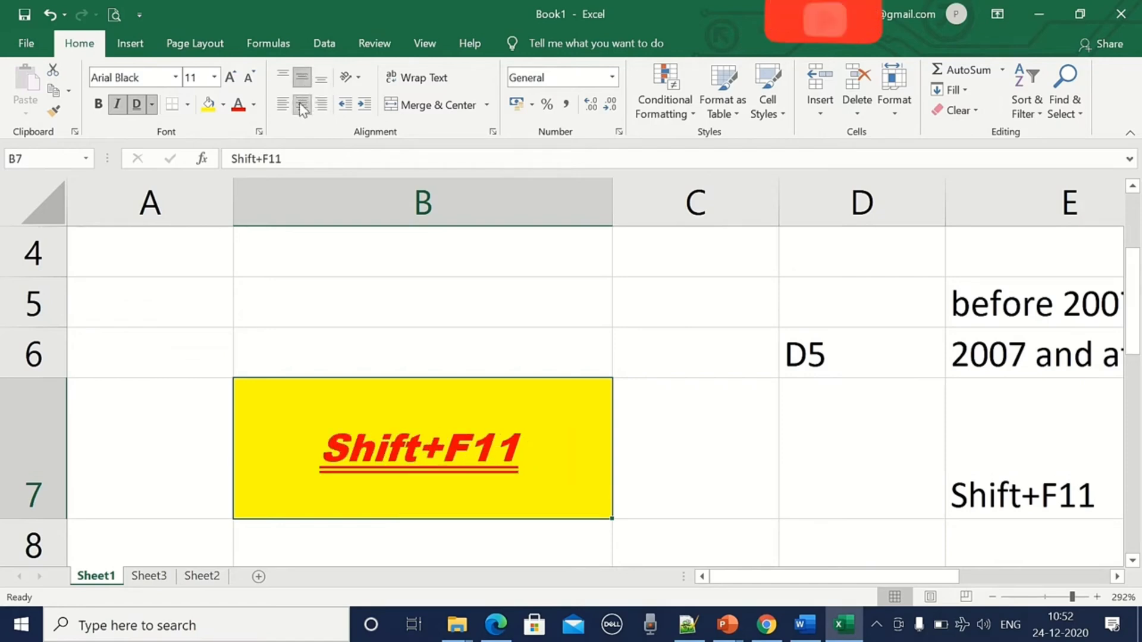
pyautogui.click(345, 106)
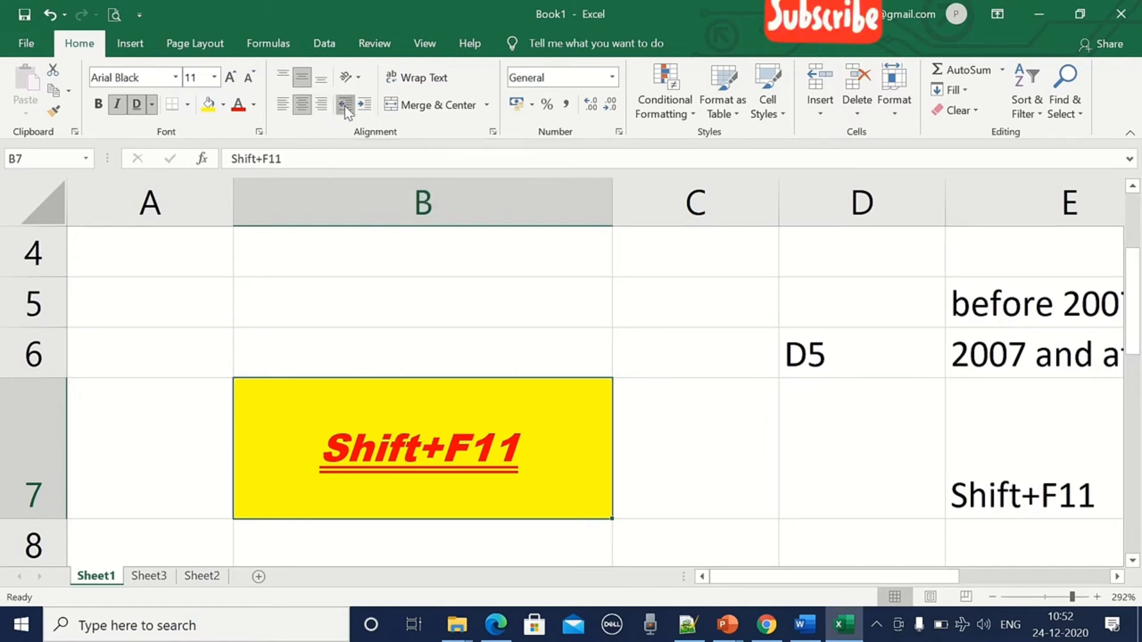
pyautogui.doubleClick(321, 447)
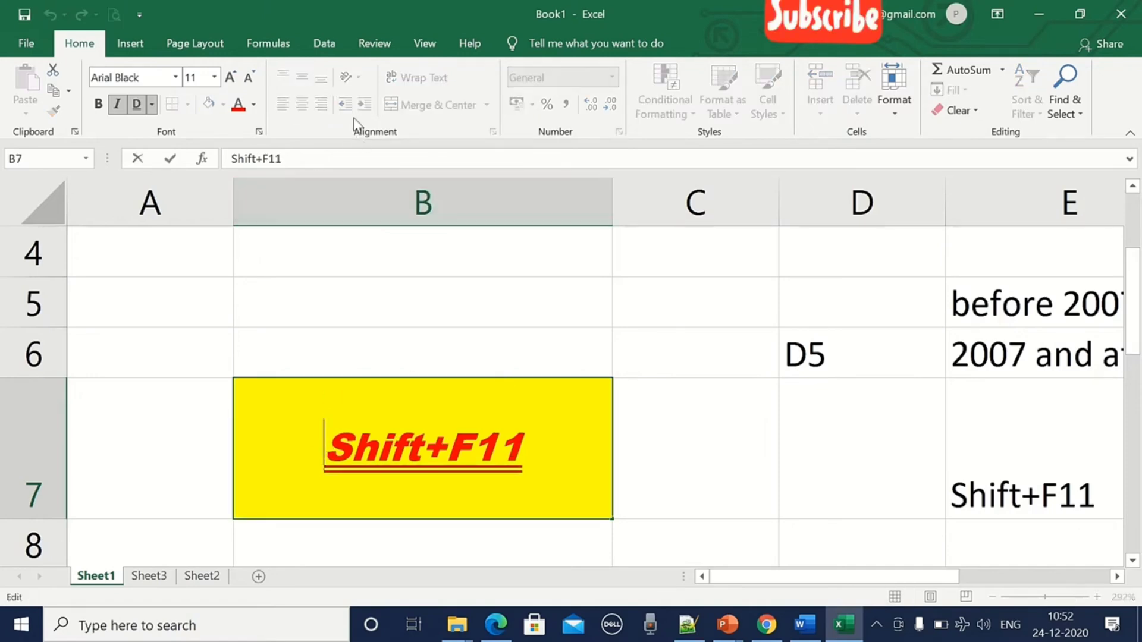
pyautogui.moveTo(391, 321); pyautogui.dragTo(411, 424)
pyautogui.click(411, 424)
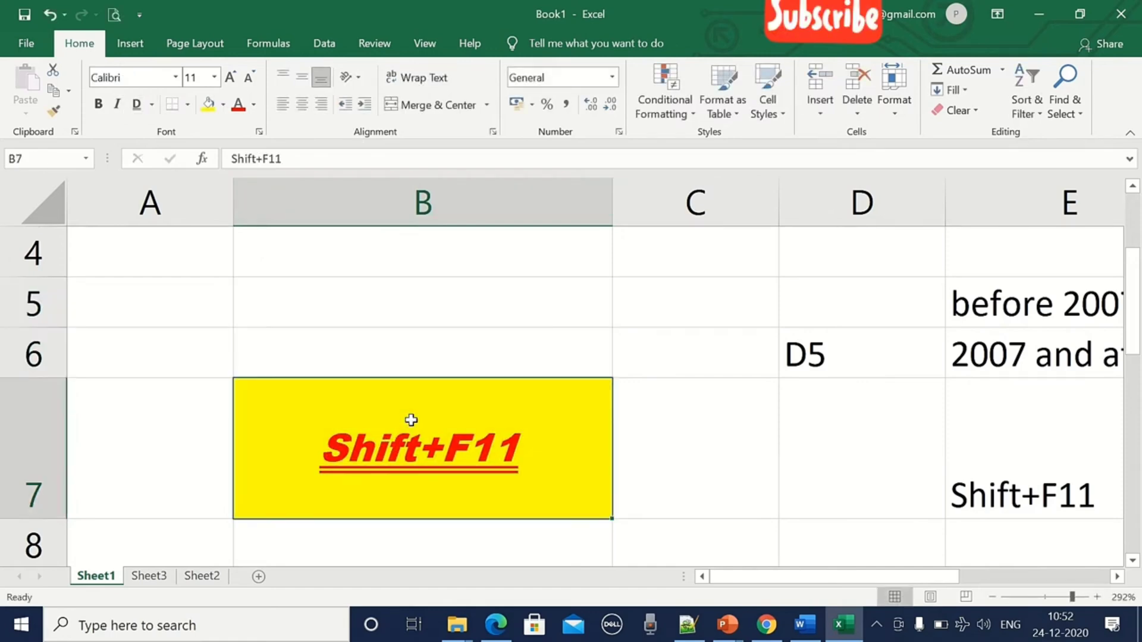
# - Increase the indent of the text in B7 repeatedly until it runs past the cell's right edge
pyautogui.click(364, 106)
pyautogui.click(364, 106)
pyautogui.click(364, 106)
pyautogui.click(364, 106)
pyautogui.click(364, 106)
pyautogui.click(364, 106)
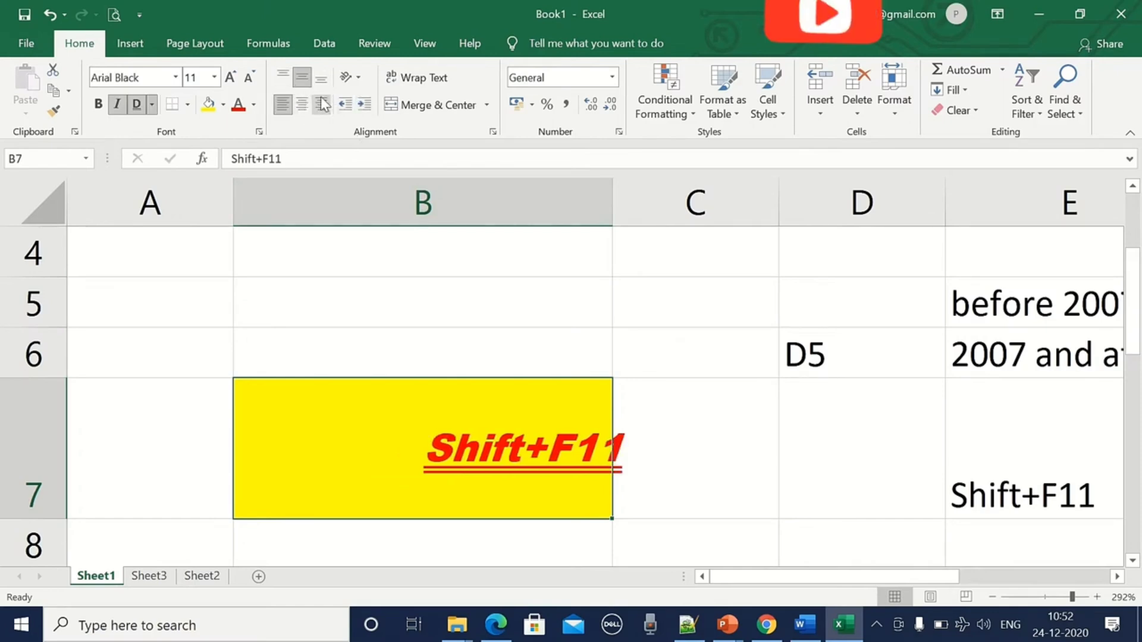
pyautogui.click(363, 106)
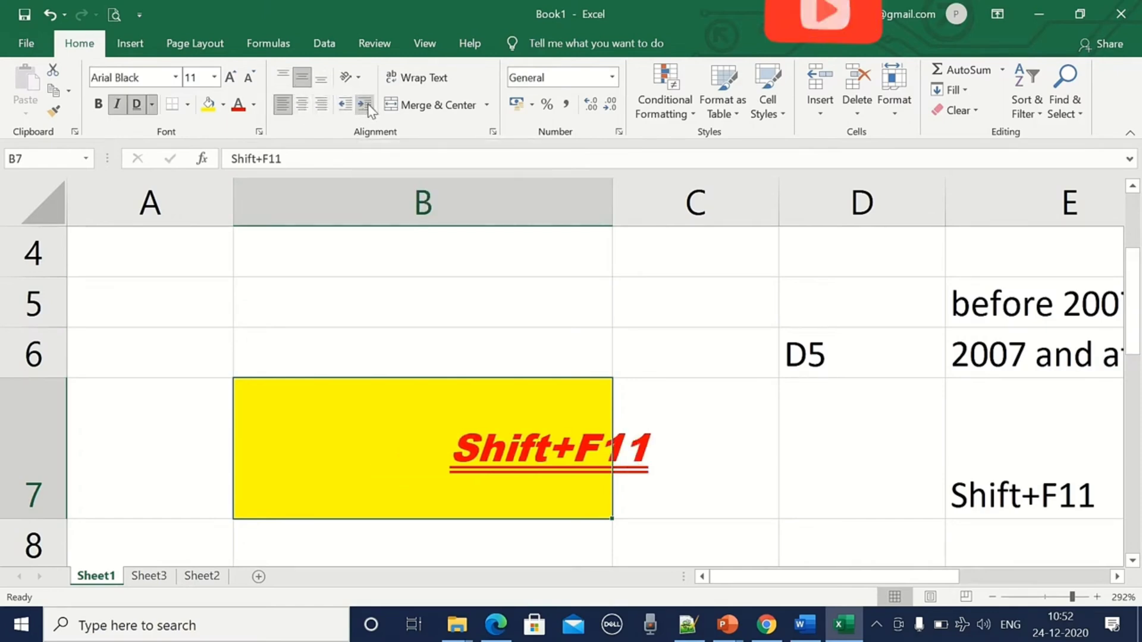
pyautogui.click(362, 106)
# - Decrease the indent of the text in B7 step by step until it sits near the middle of the cell
pyautogui.click(343, 106)
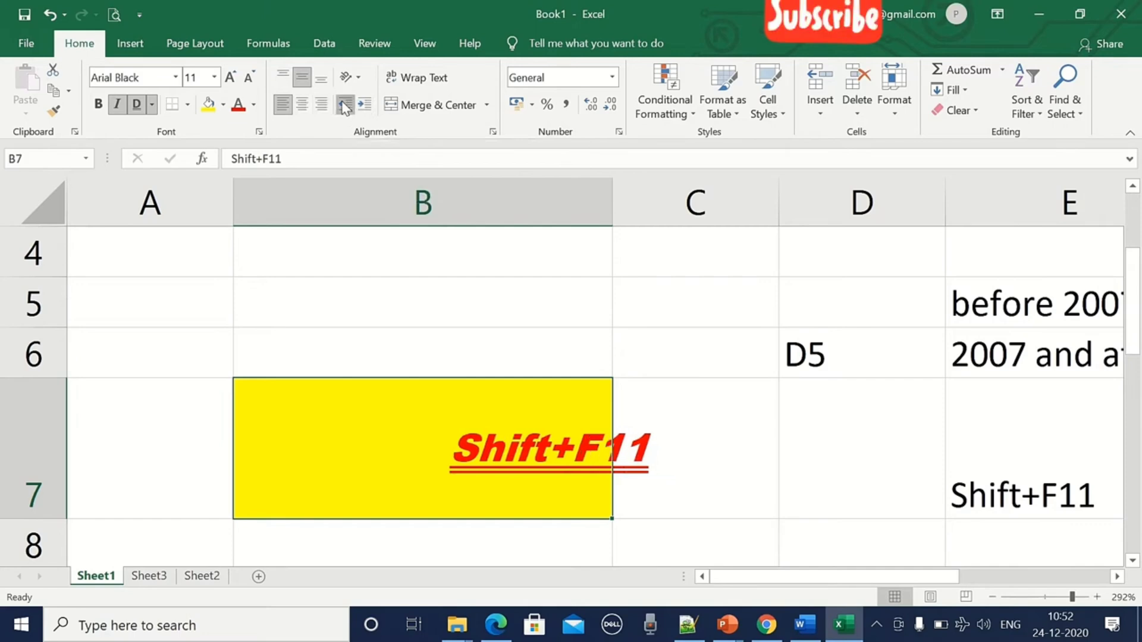
pyautogui.click(344, 106)
pyautogui.click(344, 105)
pyautogui.click(344, 106)
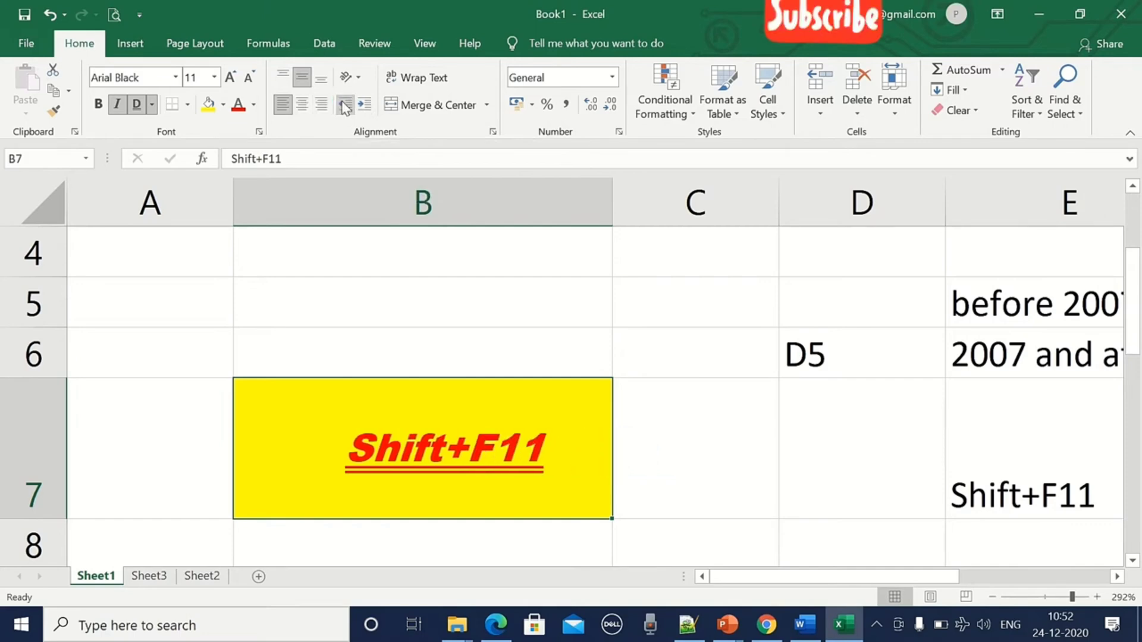
pyautogui.click(344, 106)
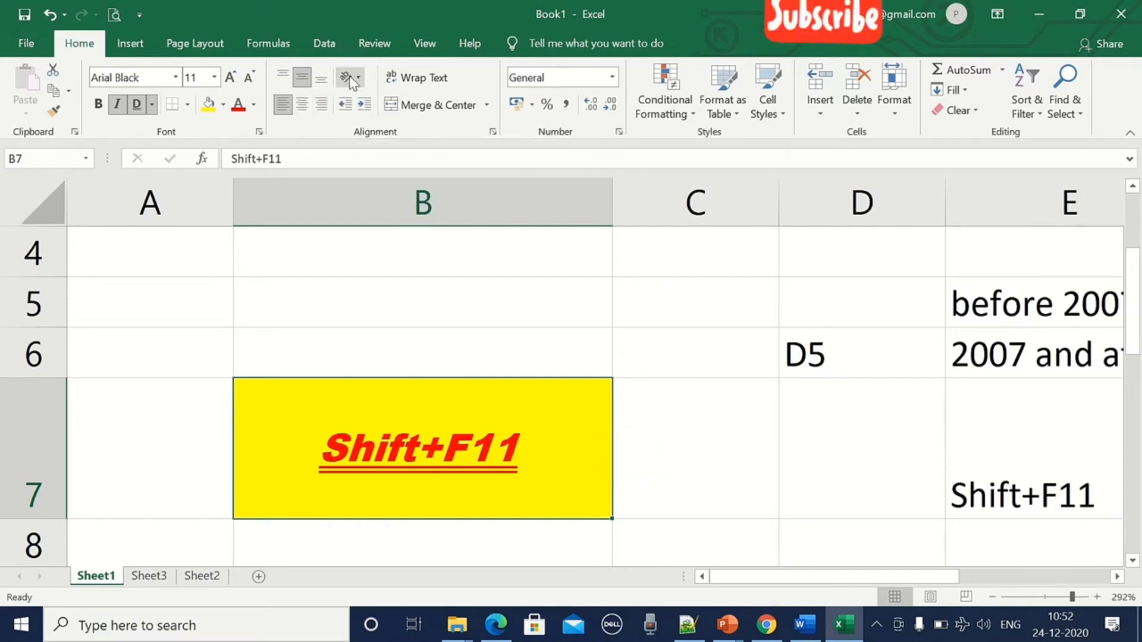
pyautogui.click(356, 80)
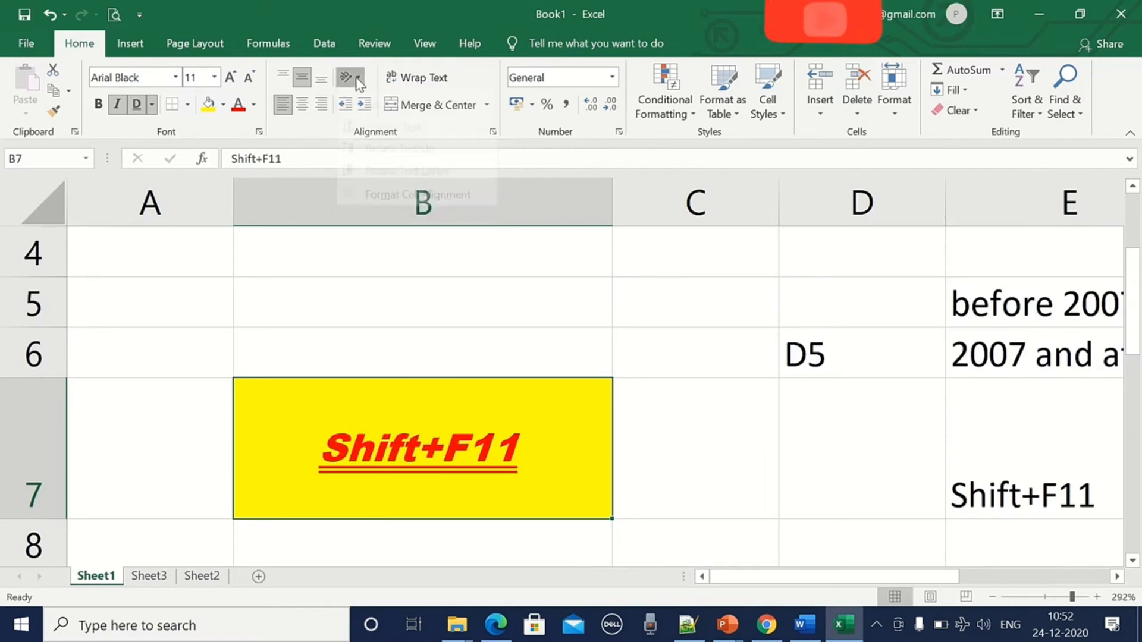
pyautogui.click(468, 419)
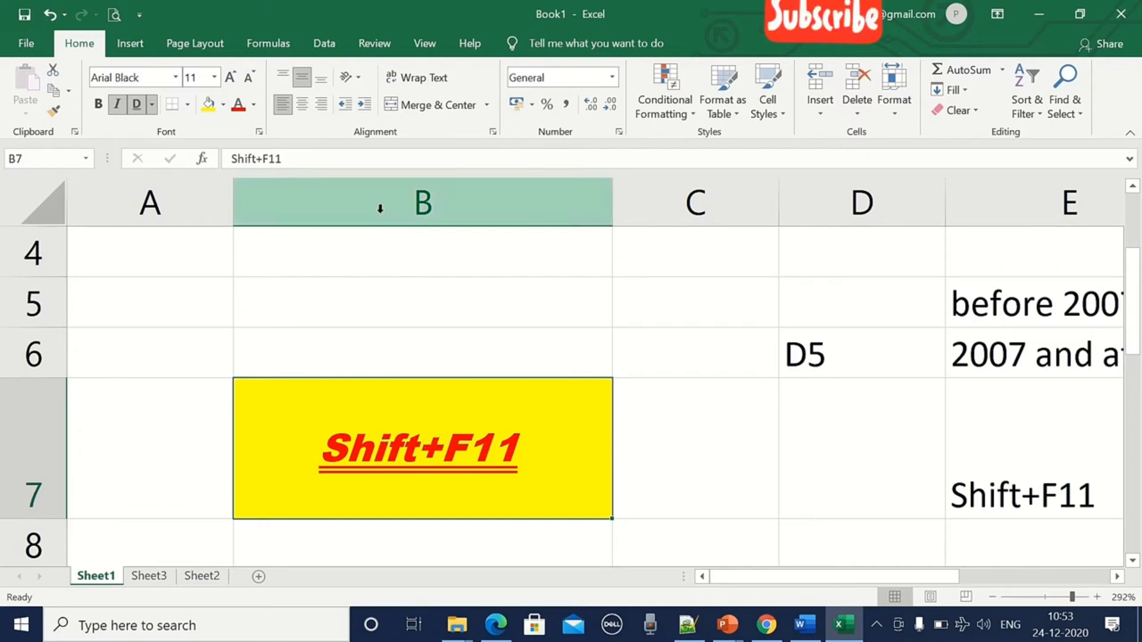
pyautogui.click(358, 78)
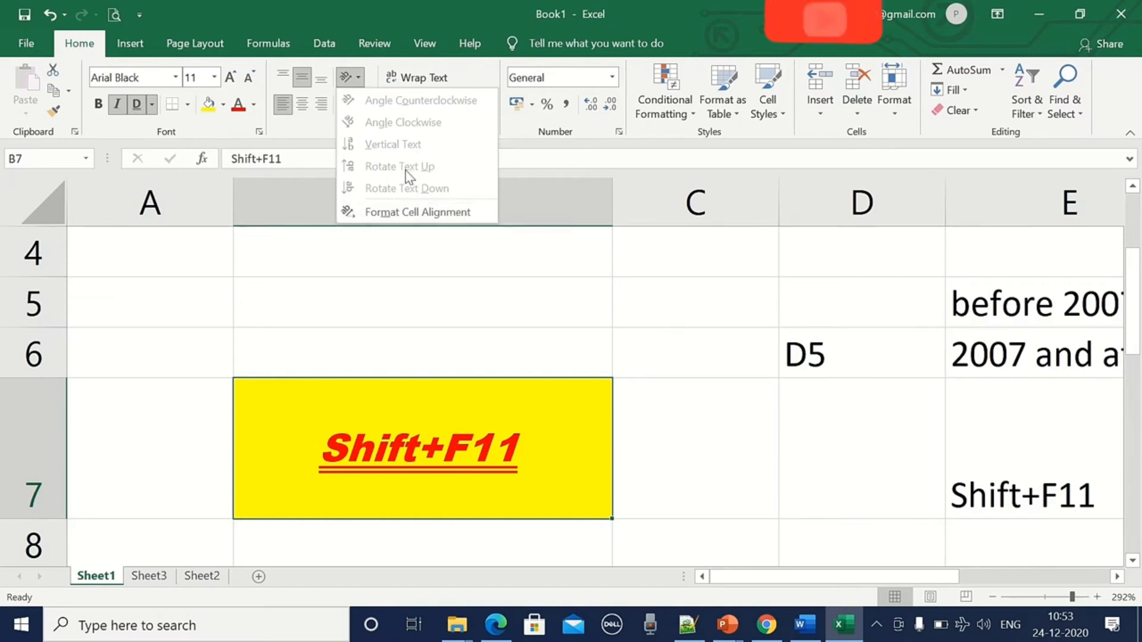
pyautogui.click(719, 401)
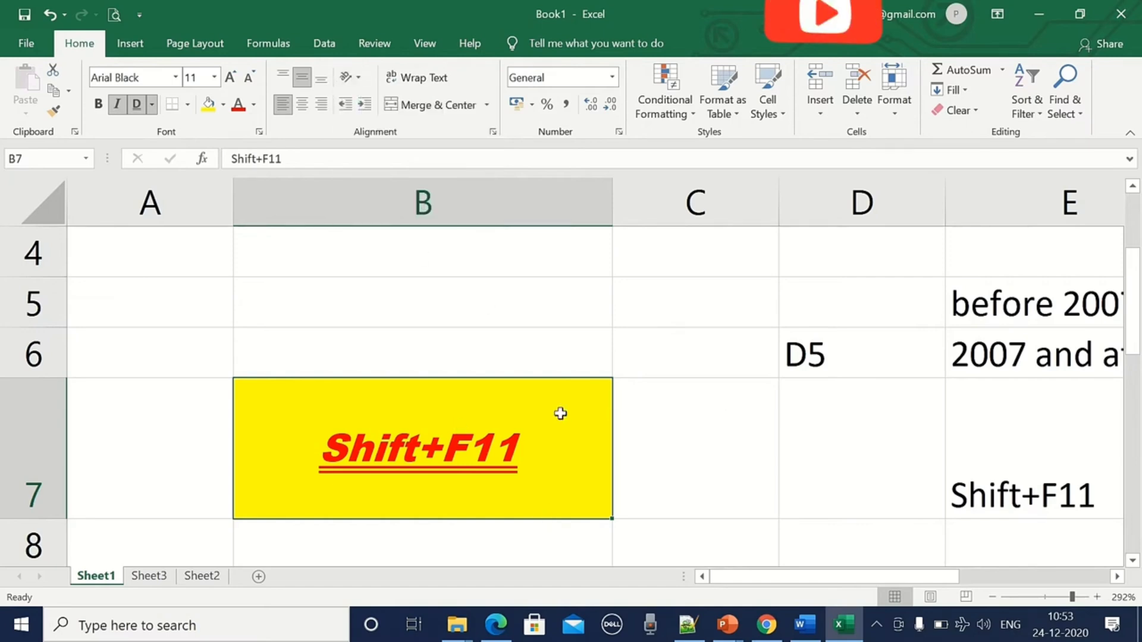
pyautogui.click(362, 77)
# - Try the Vertical Text orientation on the Shift+F11 text in E7 and remove it again
pyautogui.moveTo(835, 575); pyautogui.dragTo(877, 563)
pyautogui.click(847, 446)
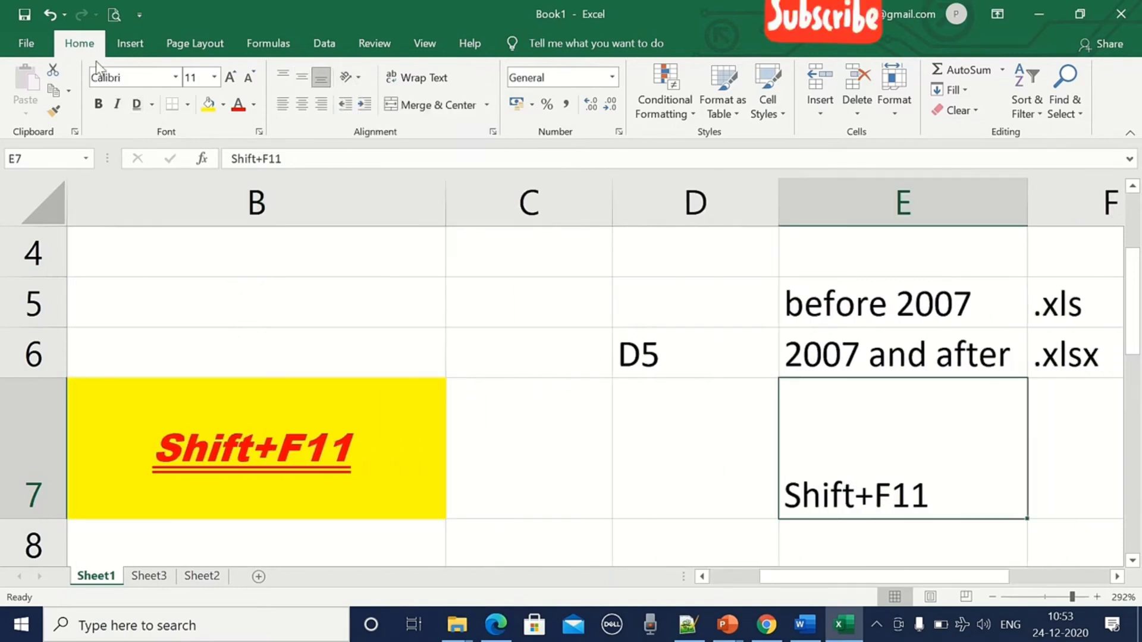
pyautogui.click(354, 78)
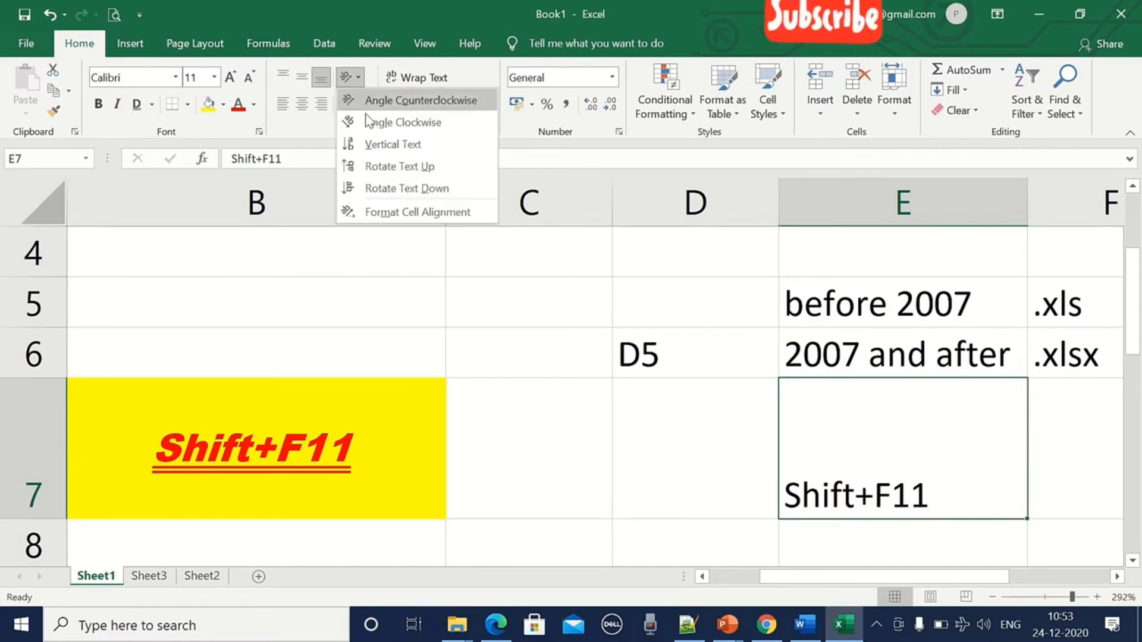
pyautogui.click(364, 146)
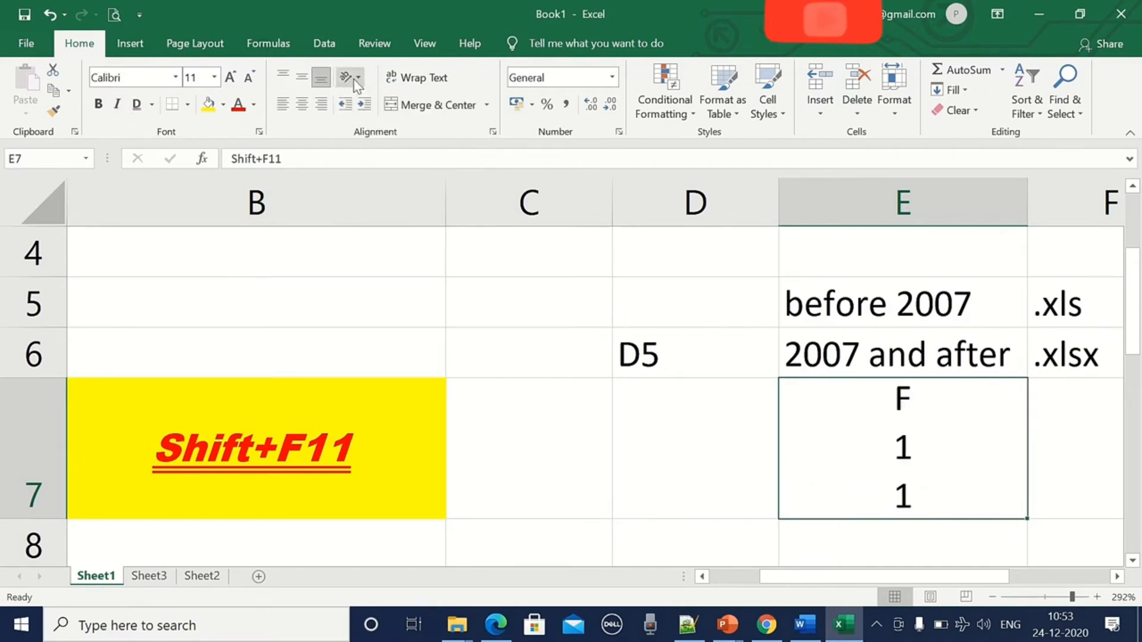
pyautogui.click(355, 78)
pyautogui.click(363, 143)
# - Rotate the text in E7 up and make row 7 taller so that the whole rotated text fits
pyautogui.click(386, 167)
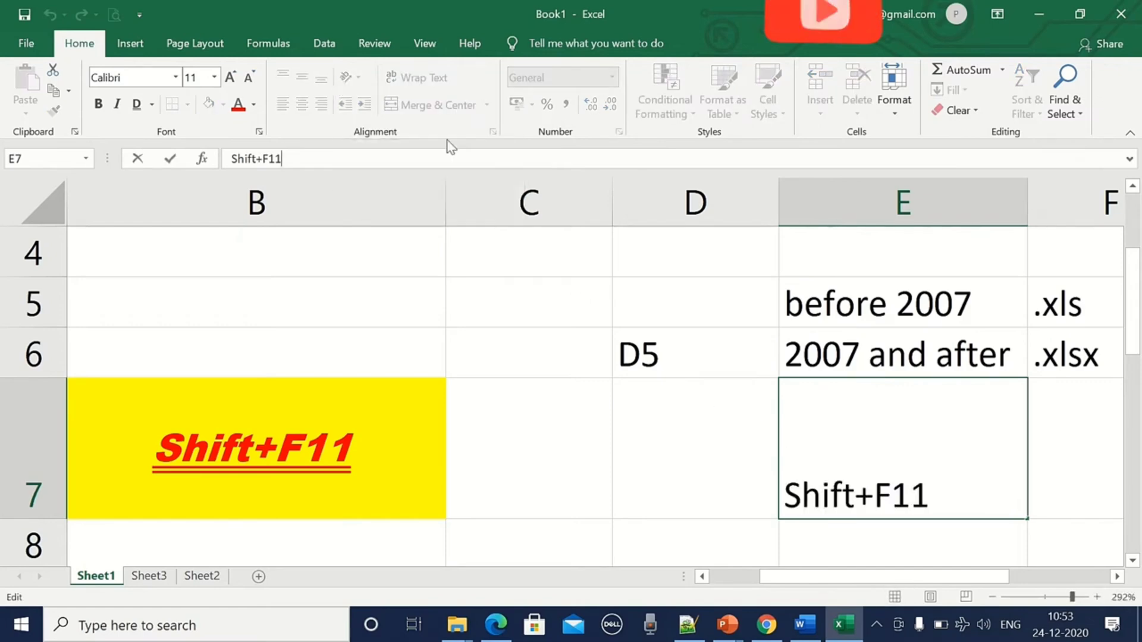
pyautogui.click(637, 454)
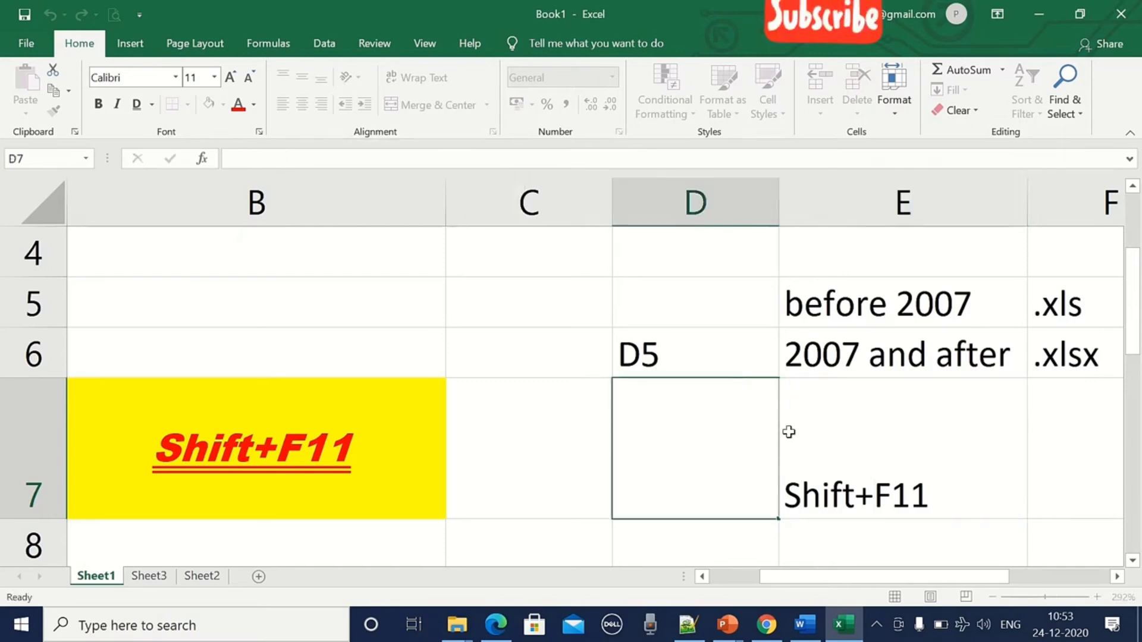
pyautogui.click(788, 431)
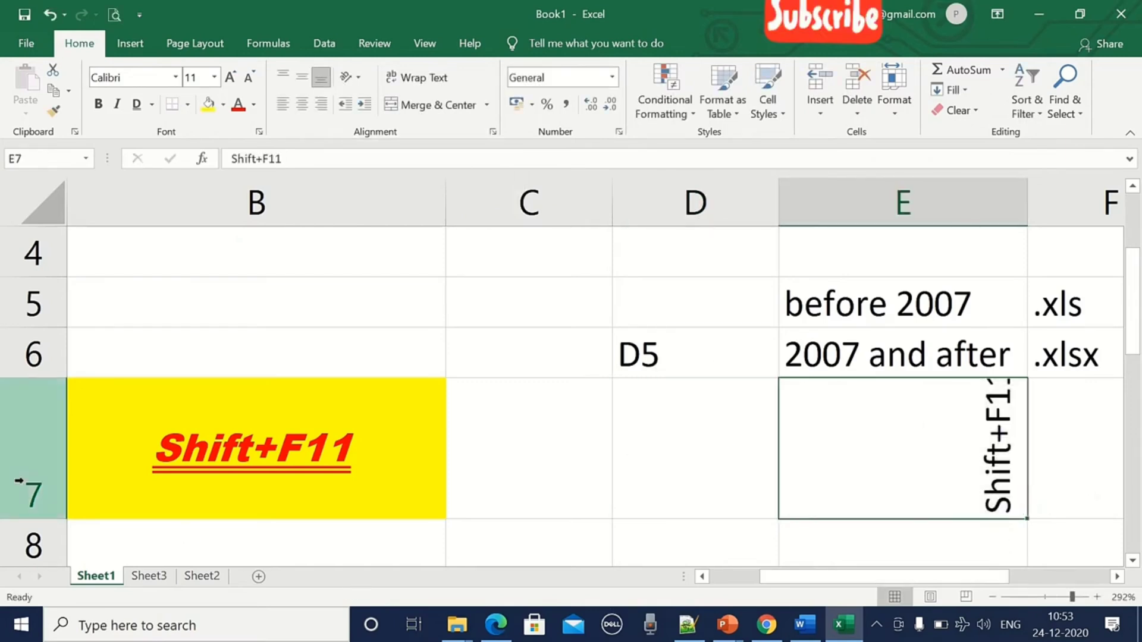
pyautogui.moveTo(32, 518); pyautogui.dragTo(33, 557)
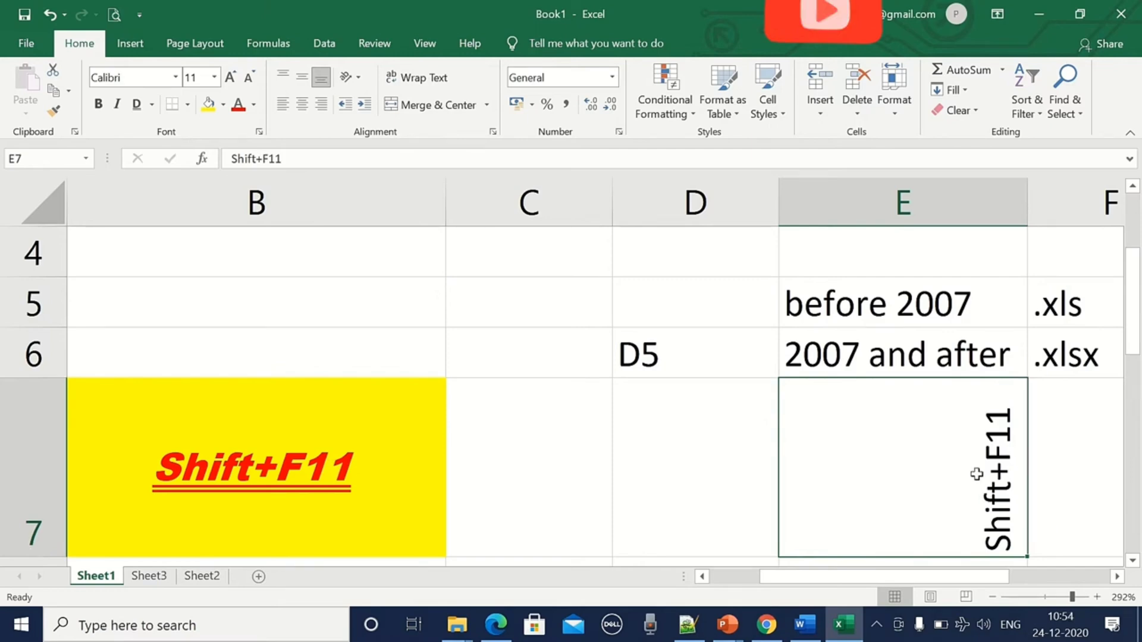
# - Look at the cell alignment settings for E7, including text orientation, and close them without changes
pyautogui.click(351, 78)
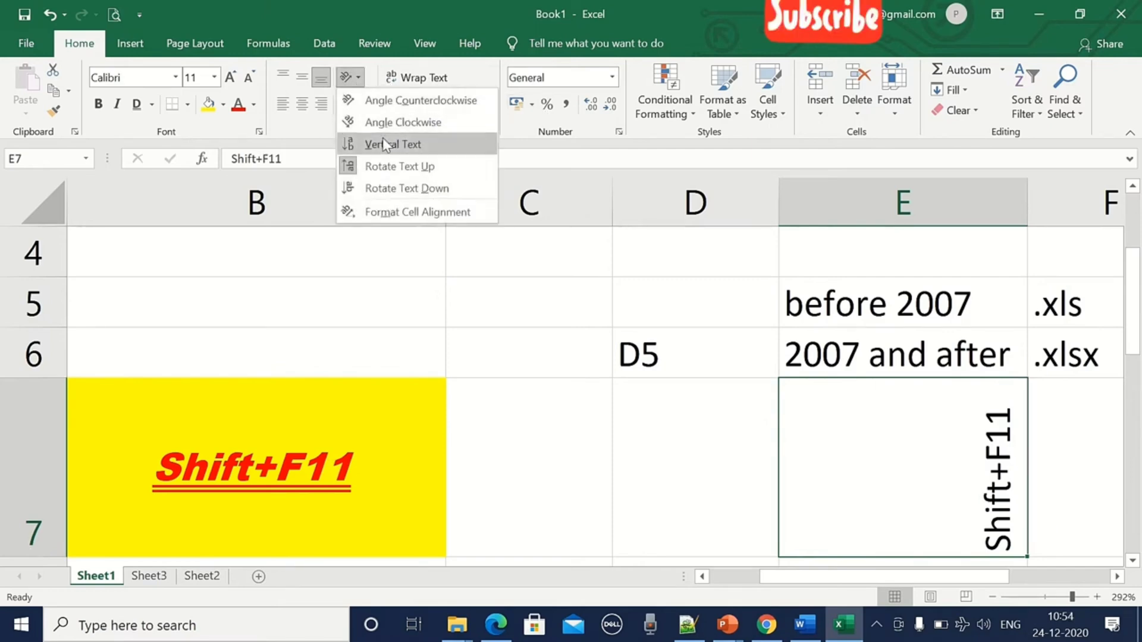
pyautogui.click(386, 211)
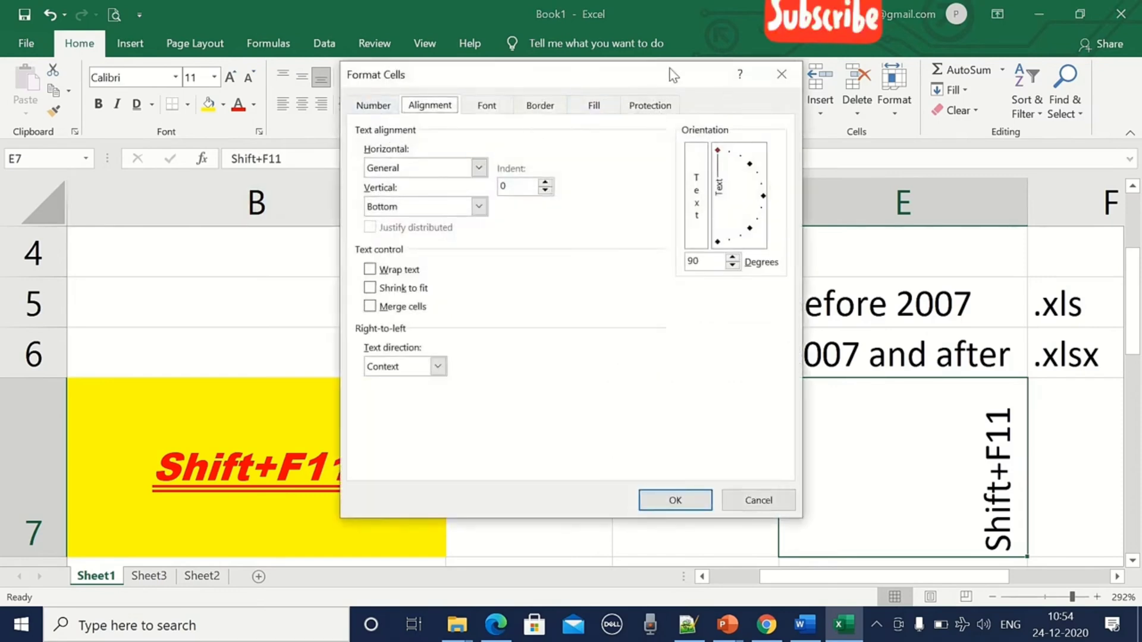
pyautogui.click(781, 74)
pyautogui.click(374, 43)
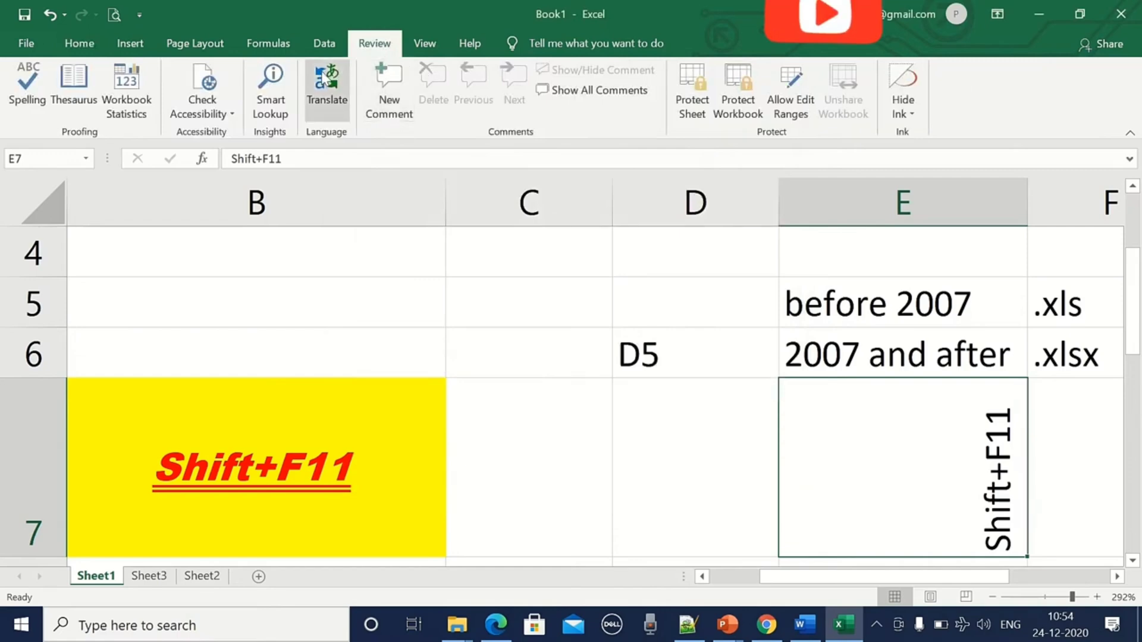
pyautogui.click(79, 42)
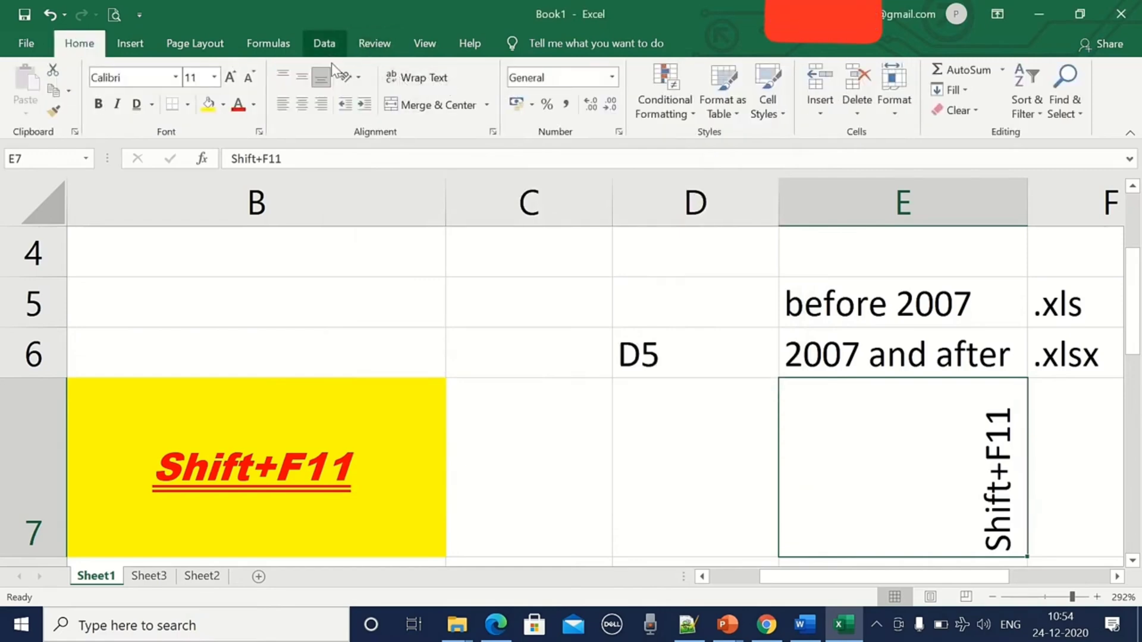
# - Angle the Shift+F11 text in E7 counterclockwise
pyautogui.click(350, 77)
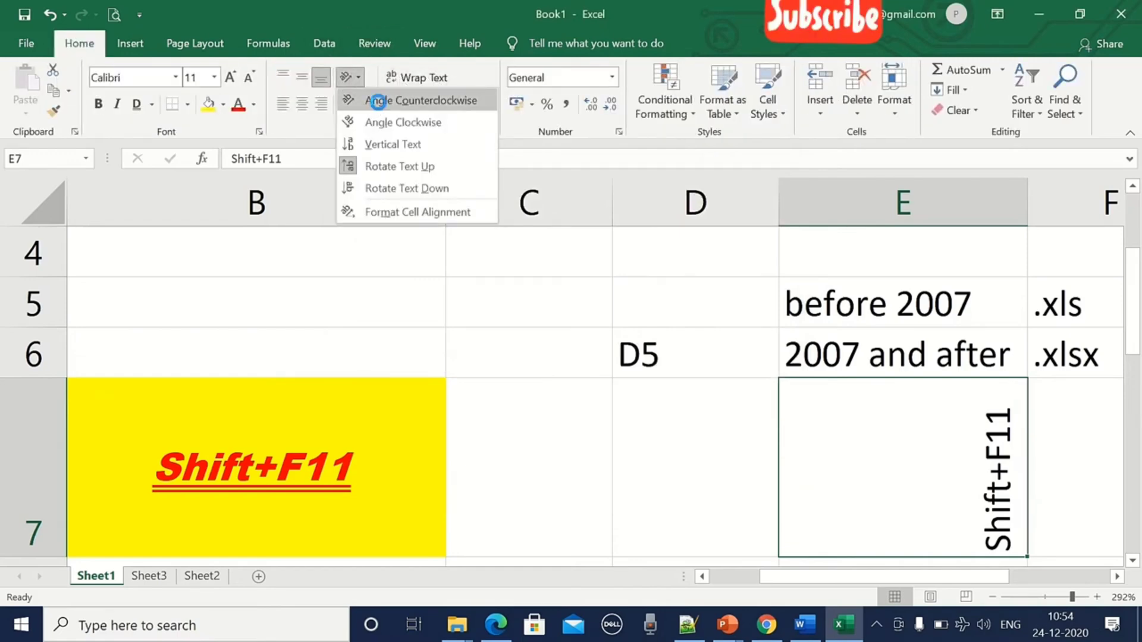
pyautogui.click(379, 103)
pyautogui.click(358, 82)
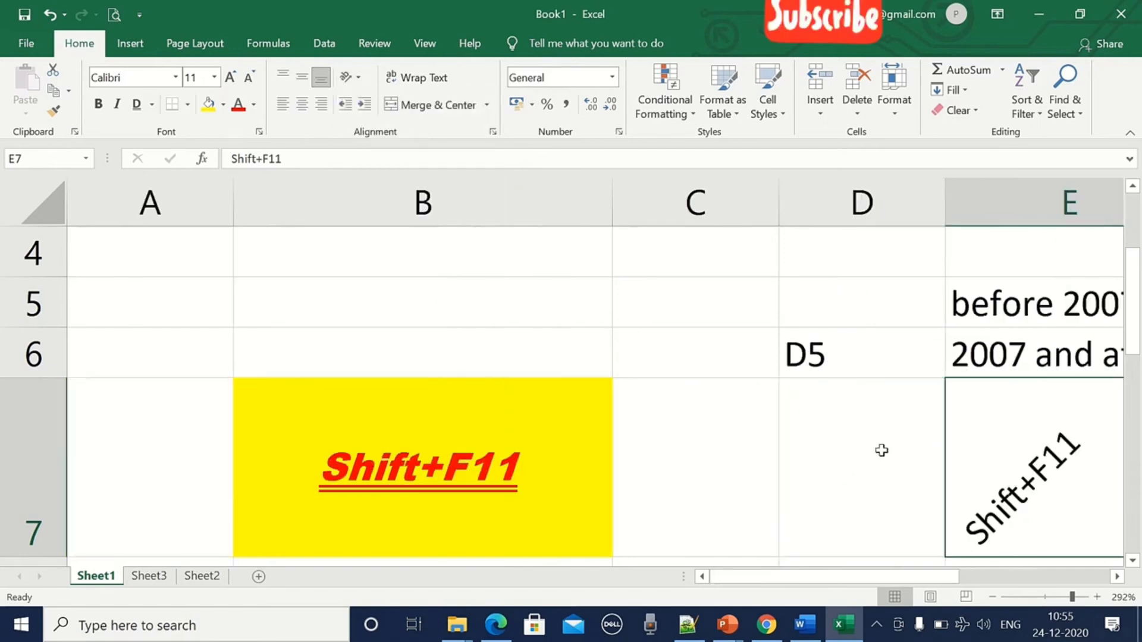
pyautogui.click(901, 471)
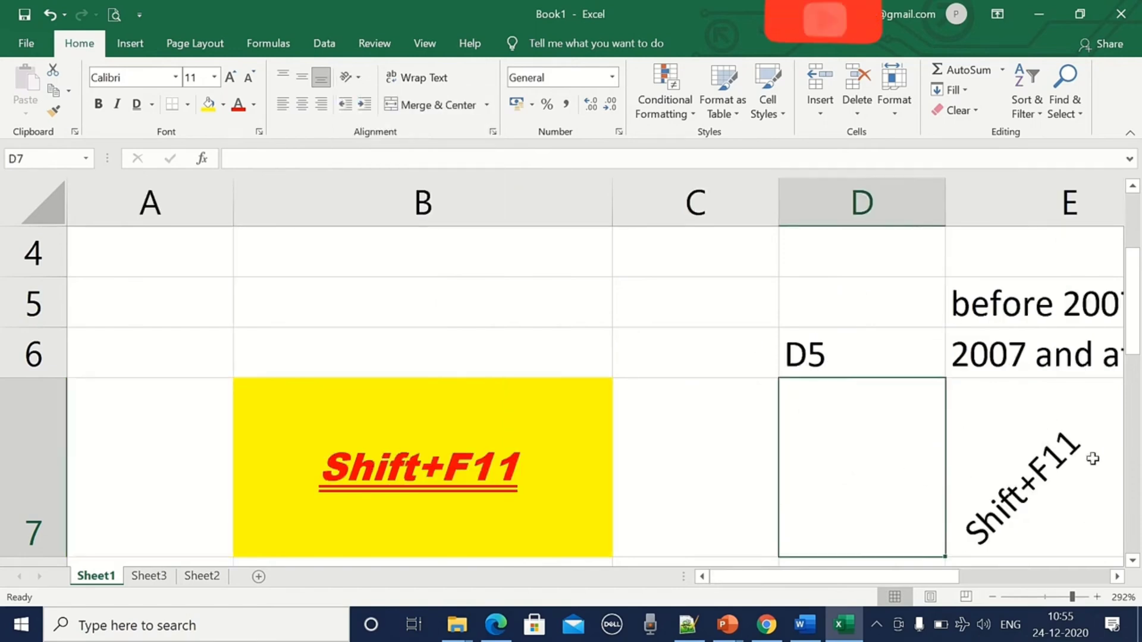
pyautogui.click(1011, 428)
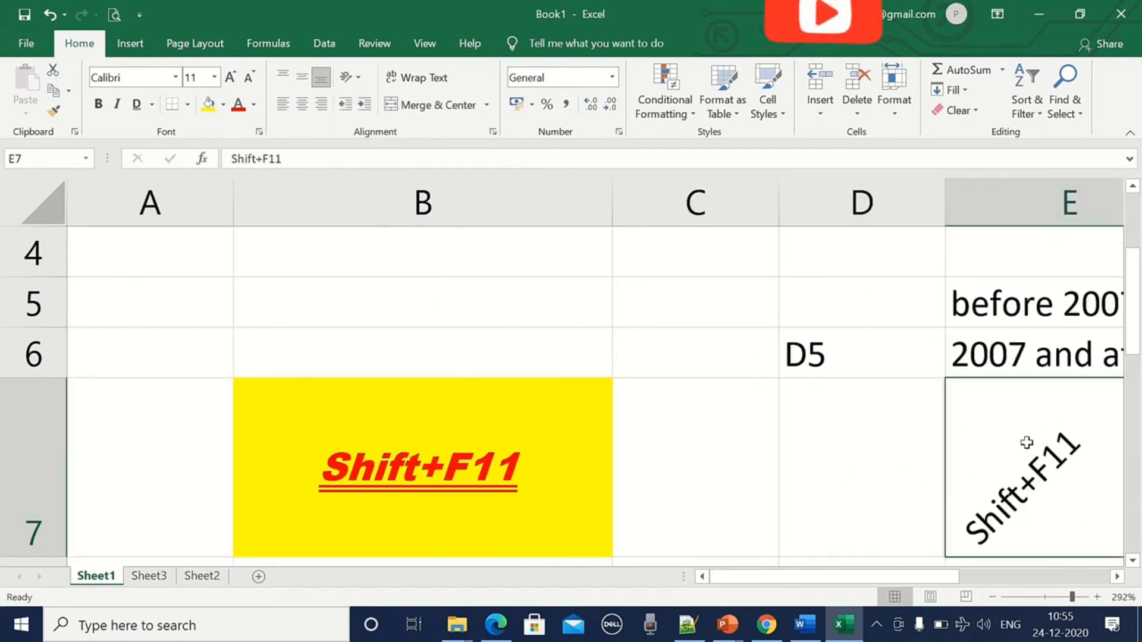
# - Examine the vertical text alignment choices in the cell alignment settings for E7 and cancel
pyautogui.click(348, 78)
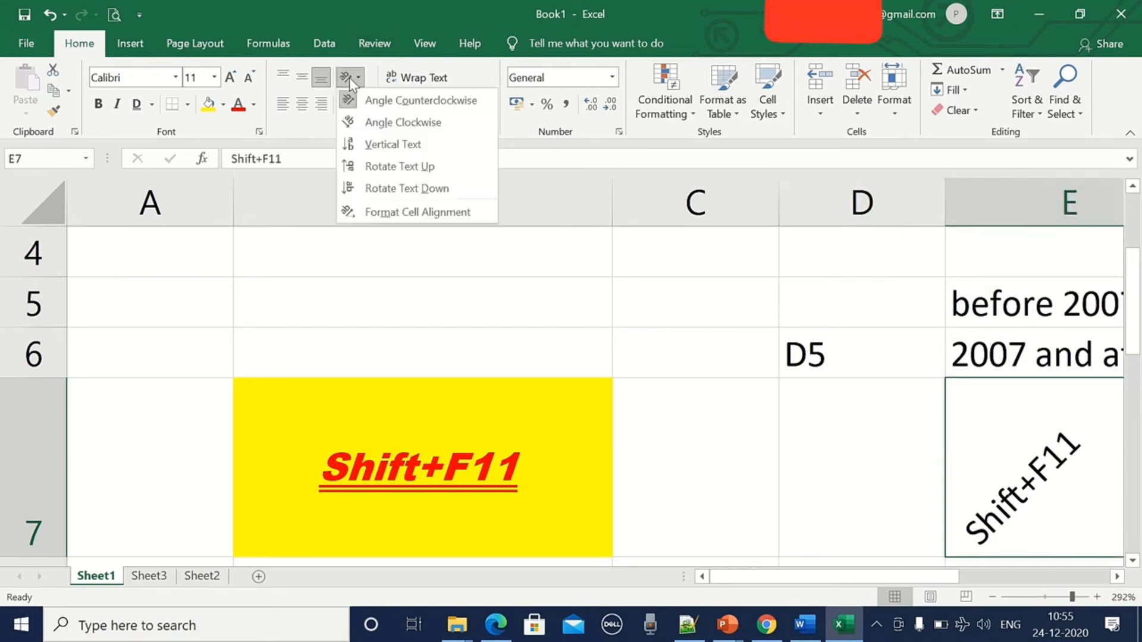
pyautogui.click(399, 212)
pyautogui.click(410, 206)
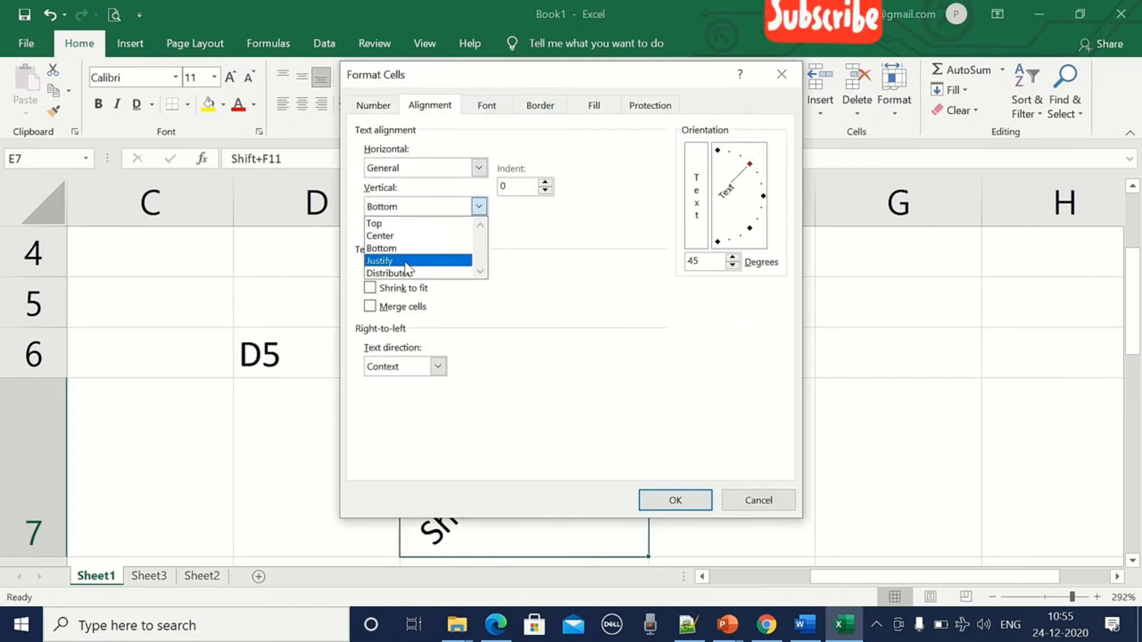
pyautogui.click(764, 502)
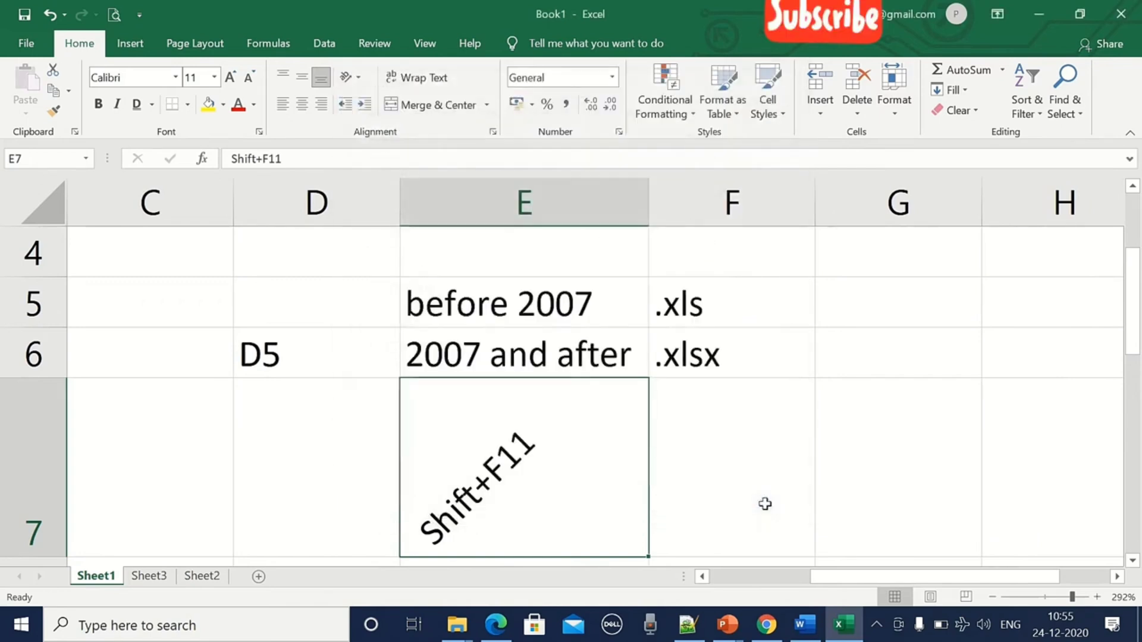
pyautogui.moveTo(904, 578); pyautogui.dragTo(729, 586)
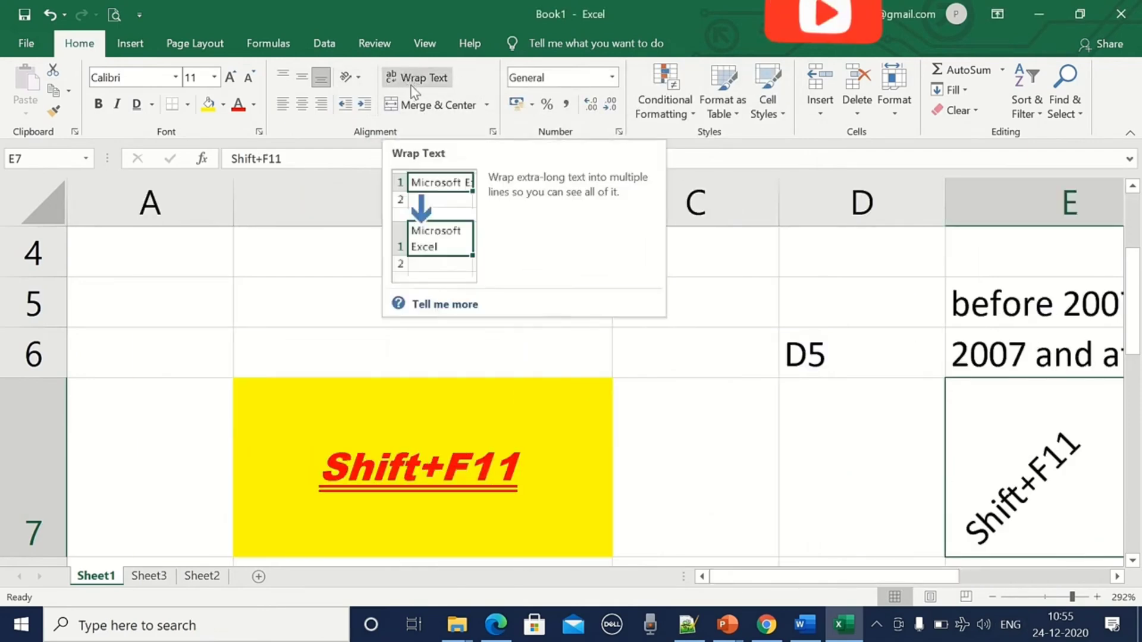
pyautogui.click(213, 300)
pyautogui.write('H')
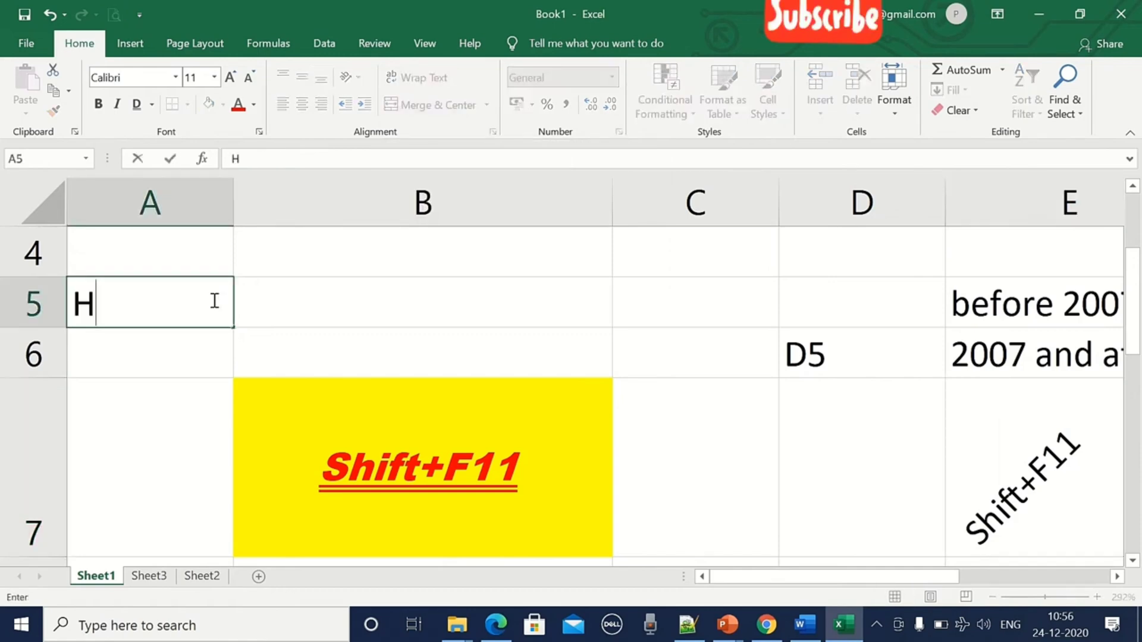
pyautogui.write('ello ')
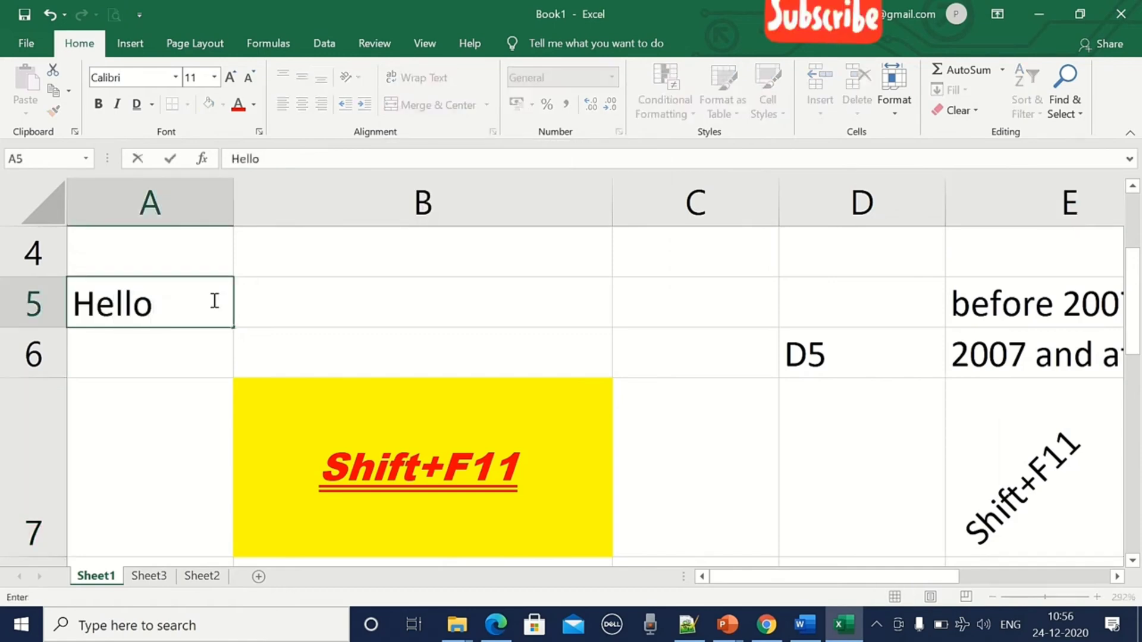
pyautogui.write('to all')
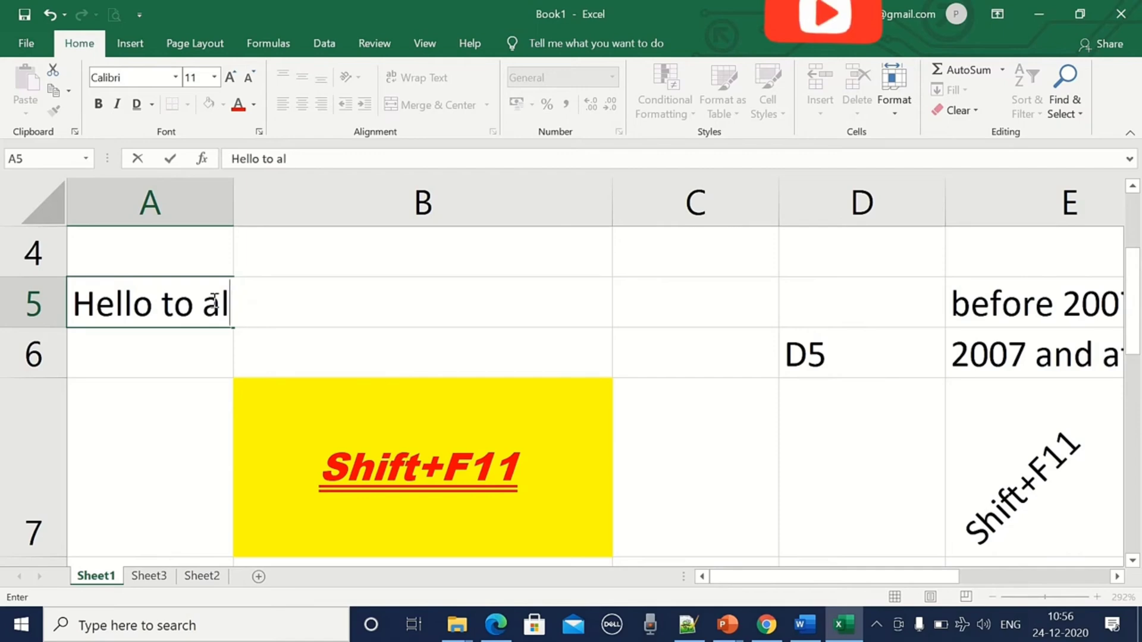
pyautogui.press('BackSpace')
pyautogui.press('BackSpace')
pyautogui.press('BackSpace')
pyautogui.press('BackSpace')
pyautogui.press('BackSpace')
pyautogui.press('BackSpace')
pyautogui.press('BackSpace')
pyautogui.press('BackSpace')
pyautogui.press('BackSpace')
pyautogui.press('BackSpace')
pyautogui.press('BackSpace')
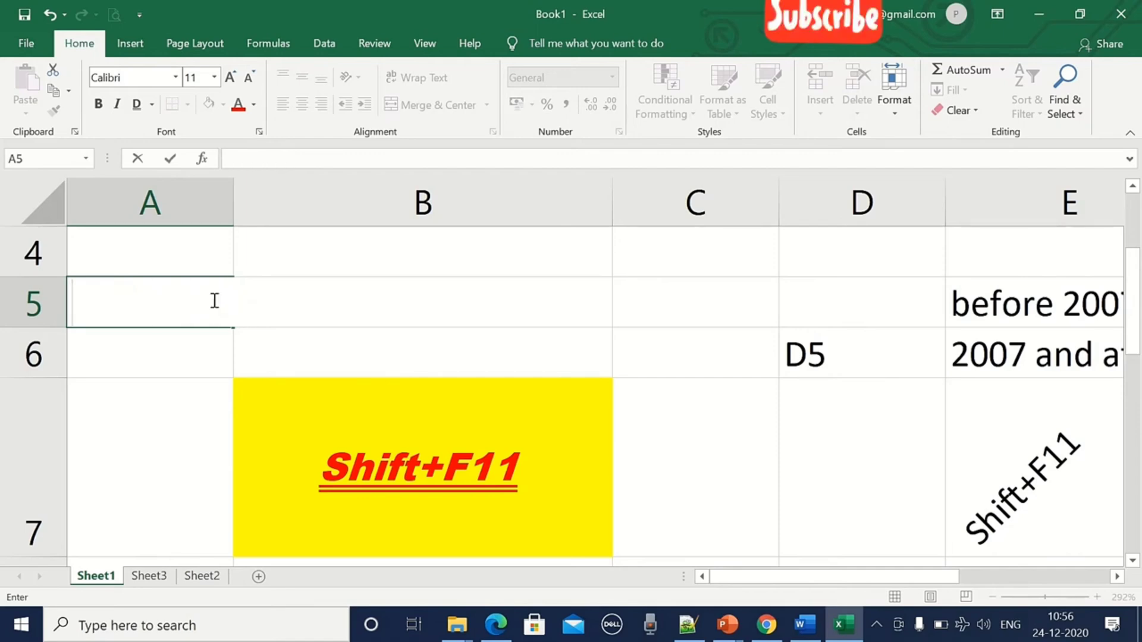
# - Enter "good morning" in A5 and "h" in the neighbouring cell B5
pyautogui.write('good morning')
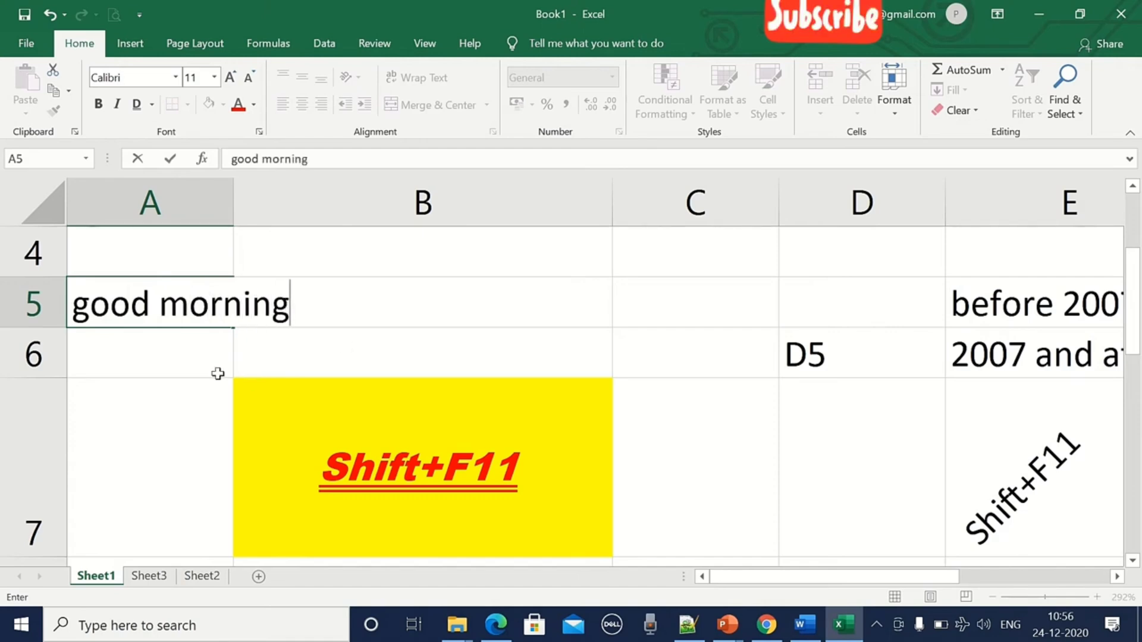
pyautogui.press('Return')
pyautogui.click(207, 301)
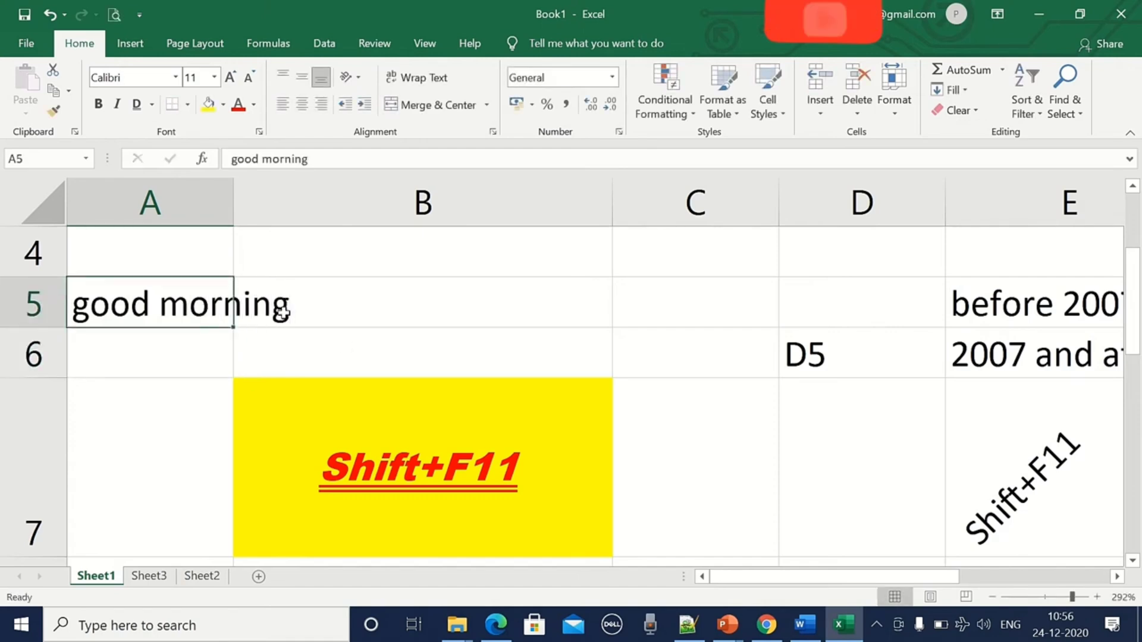
pyautogui.click(283, 312)
pyautogui.write('h')
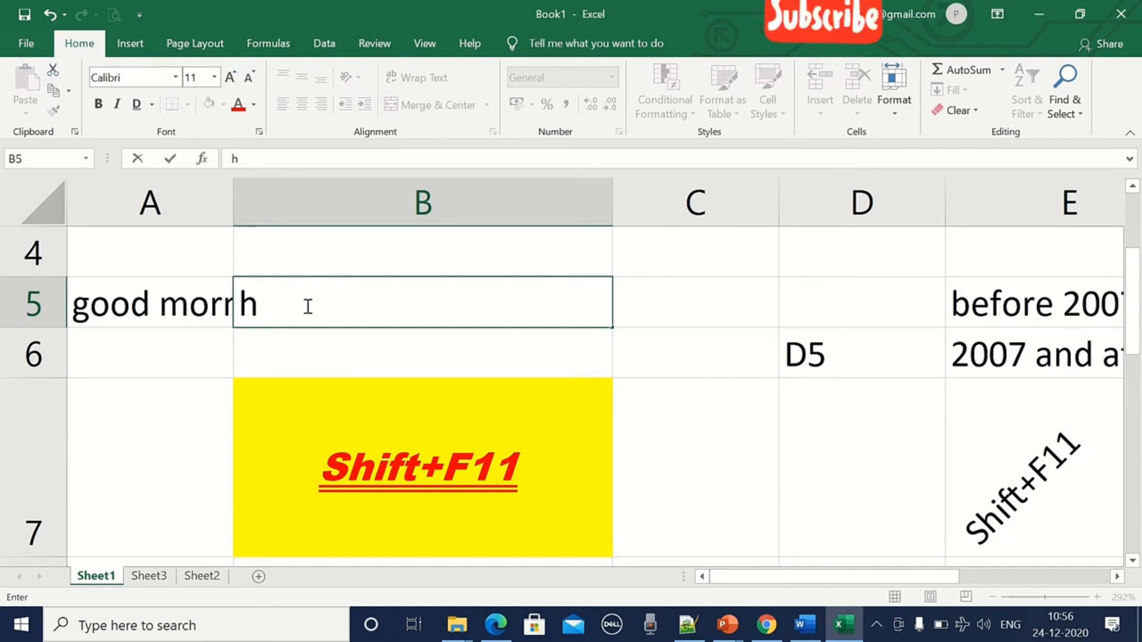
# - Wrap the text in A5 and clear the h from B5
pyautogui.click(156, 307)
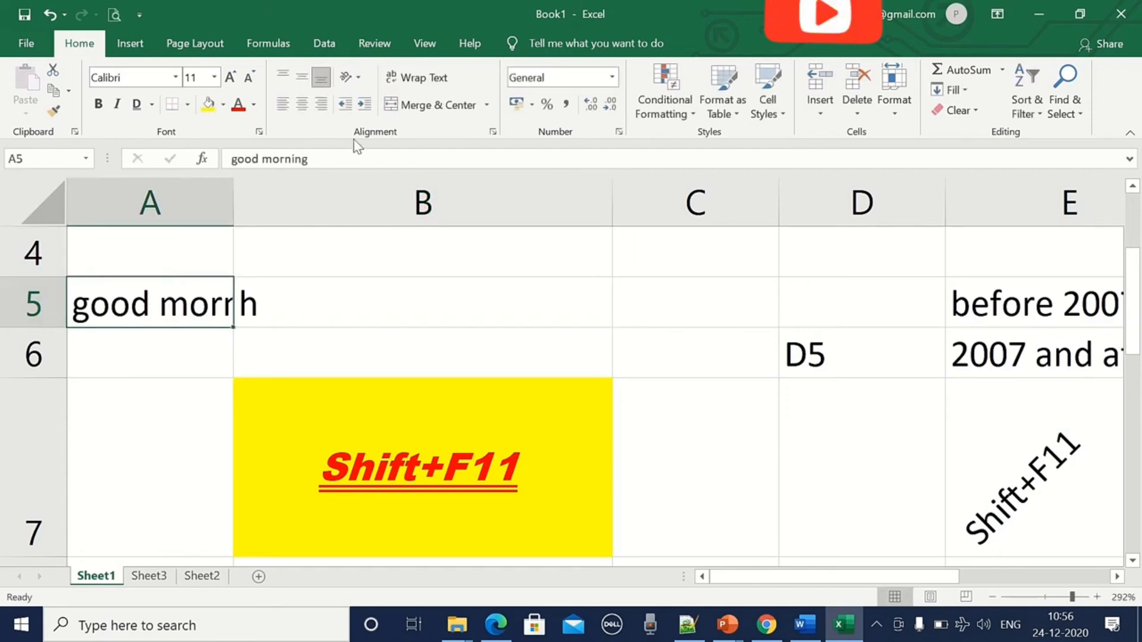
pyautogui.click(436, 87)
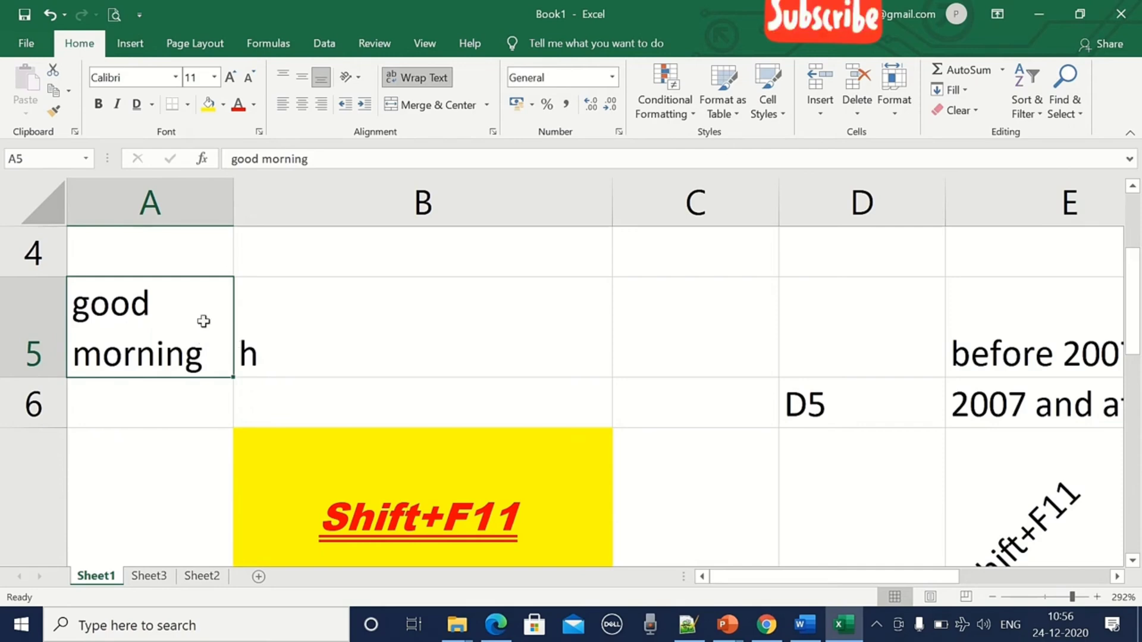
pyautogui.click(294, 338)
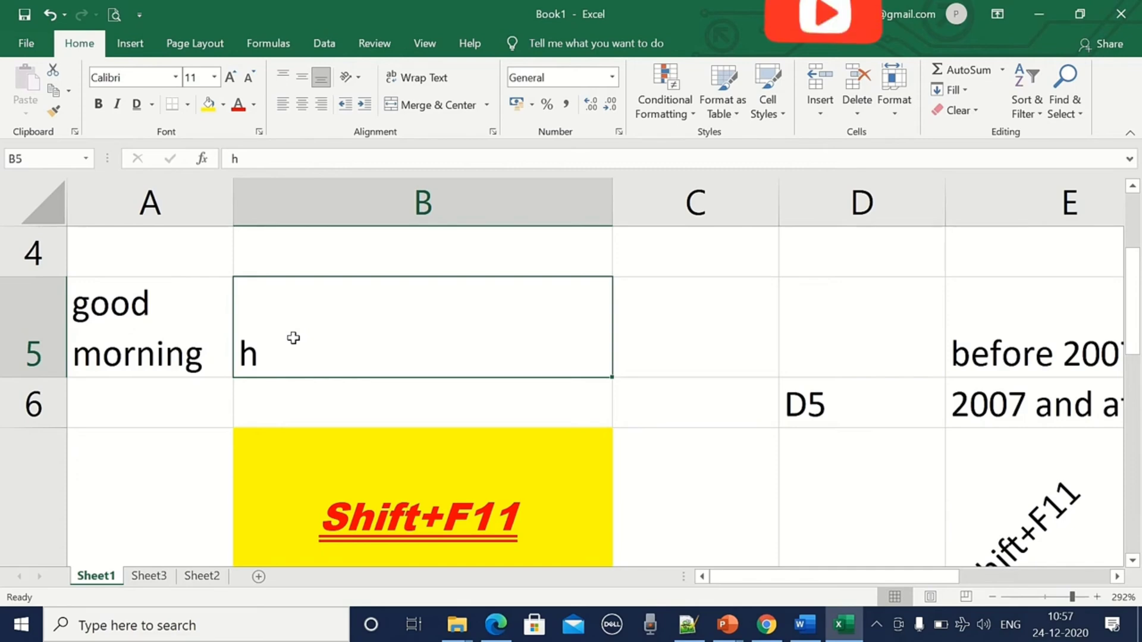
pyautogui.press('BackSpace')
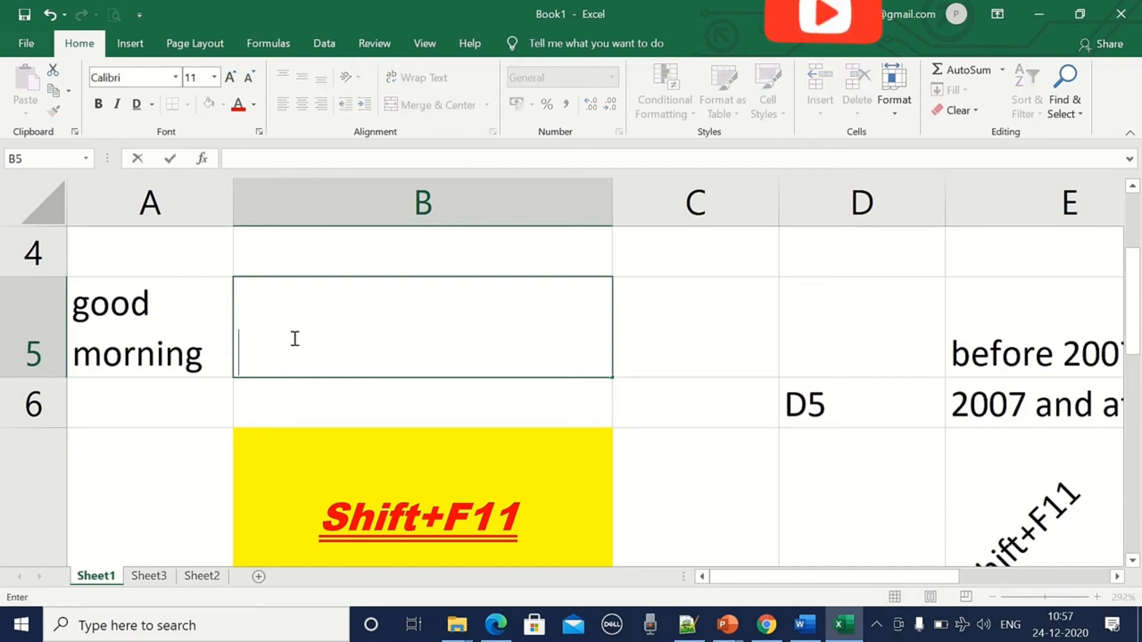
pyautogui.click(187, 332)
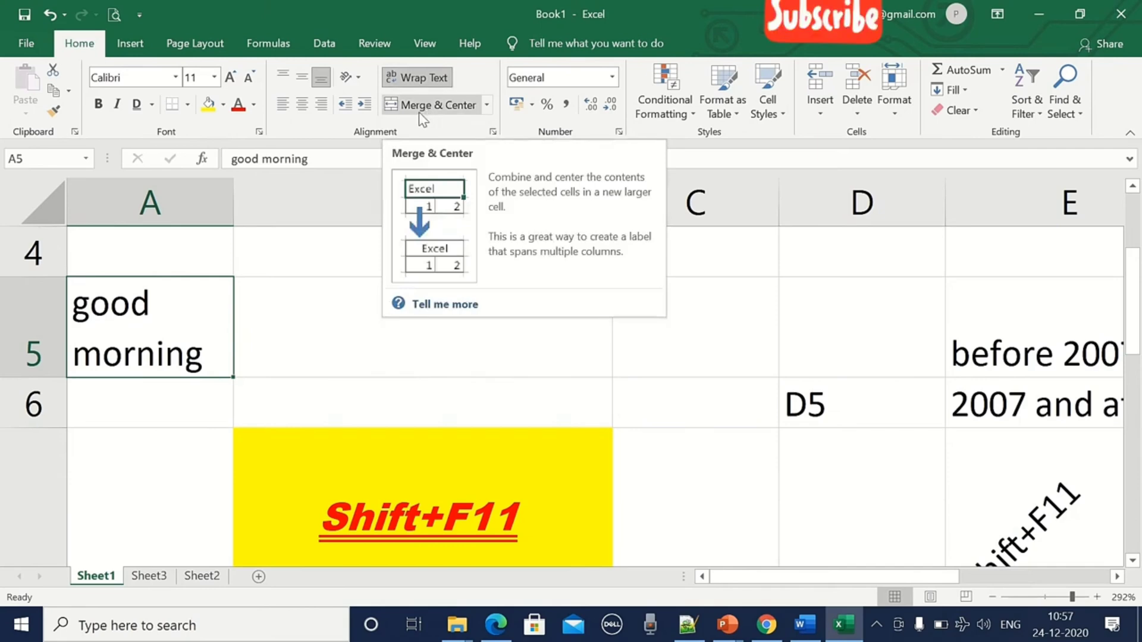
# - Merge and center cells A5 and B5 around the good morning text
pyautogui.moveTo(170, 321); pyautogui.dragTo(336, 301)
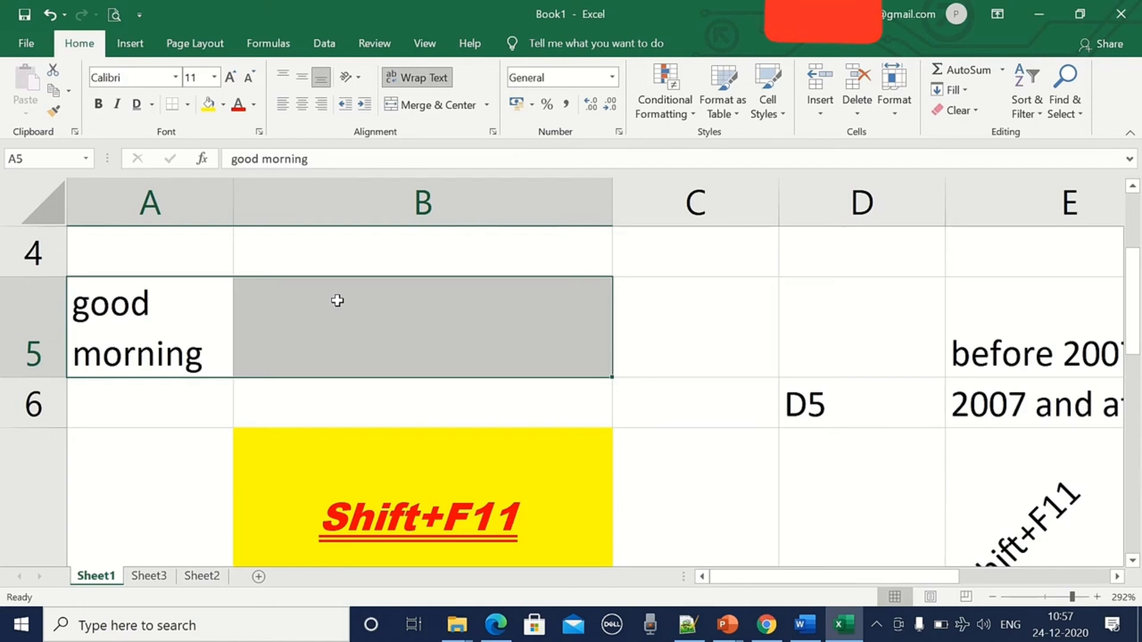
pyautogui.click(436, 108)
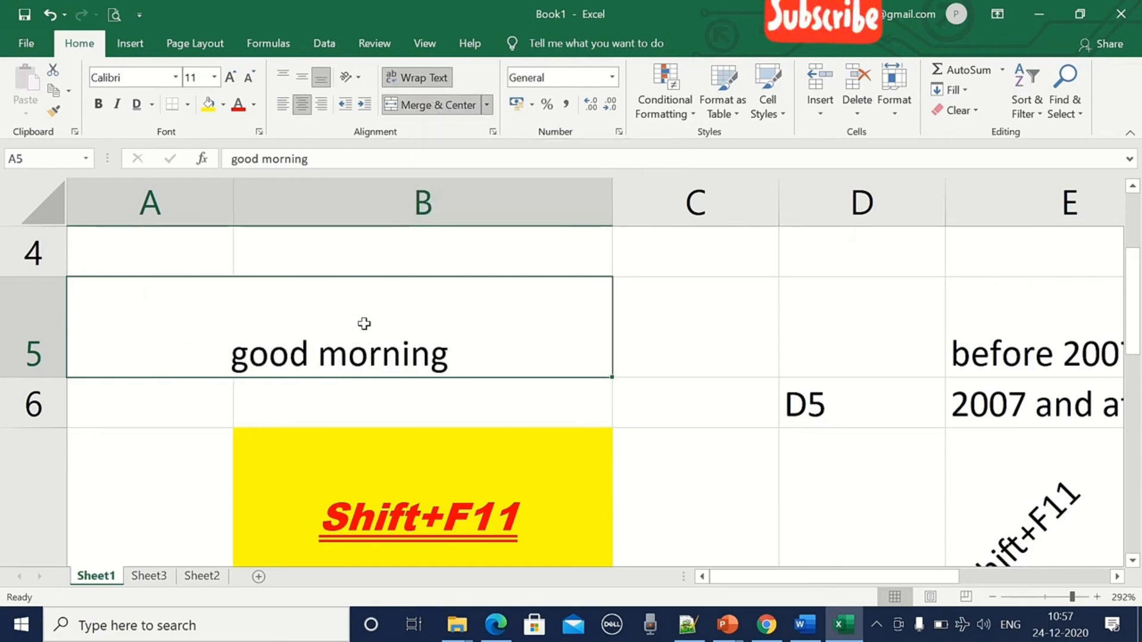
pyautogui.click(664, 323)
pyautogui.click(553, 326)
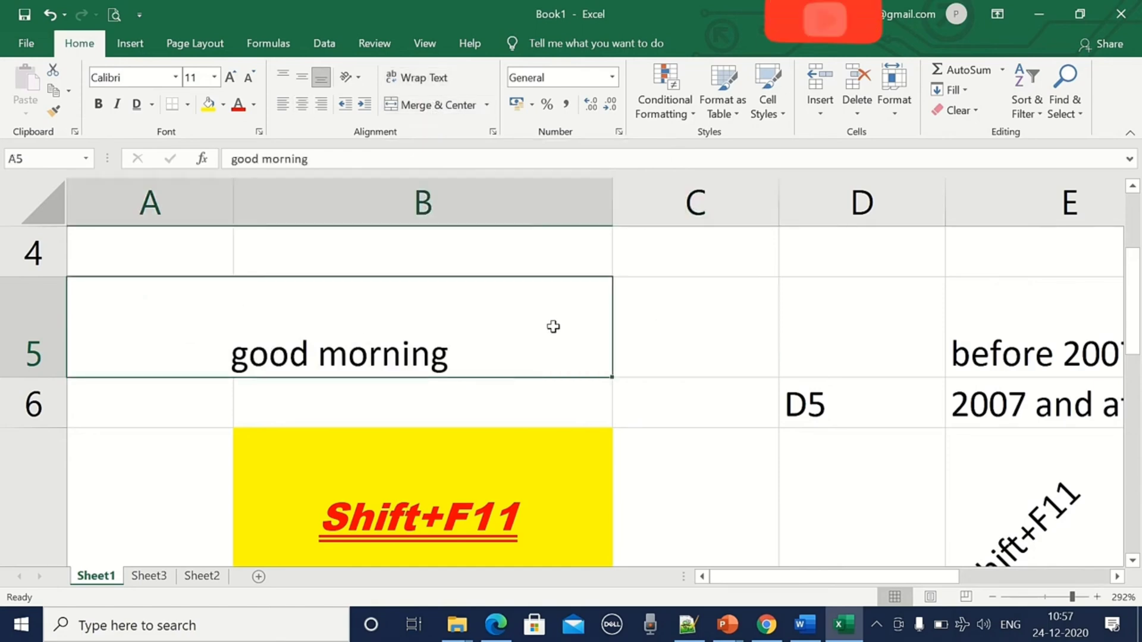
pyautogui.moveTo(491, 260); pyautogui.dragTo(478, 326)
pyautogui.click(480, 328)
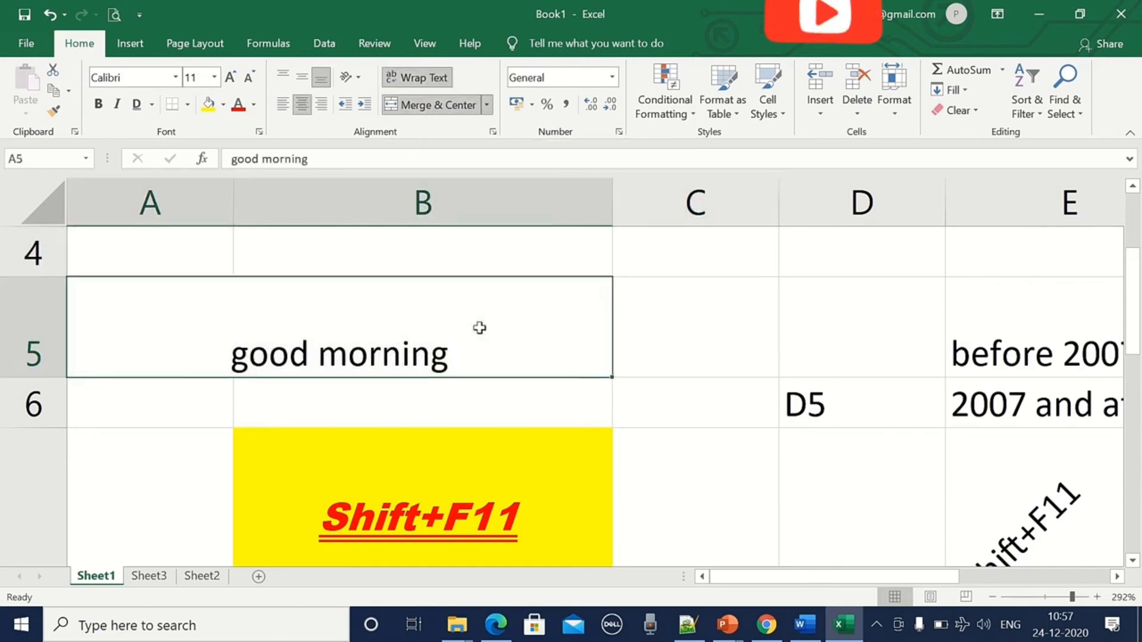
# - Check how the borderless merged good morning cell looks in the print preview and return to the sheet
pyautogui.scroll(-1, 479, 326)
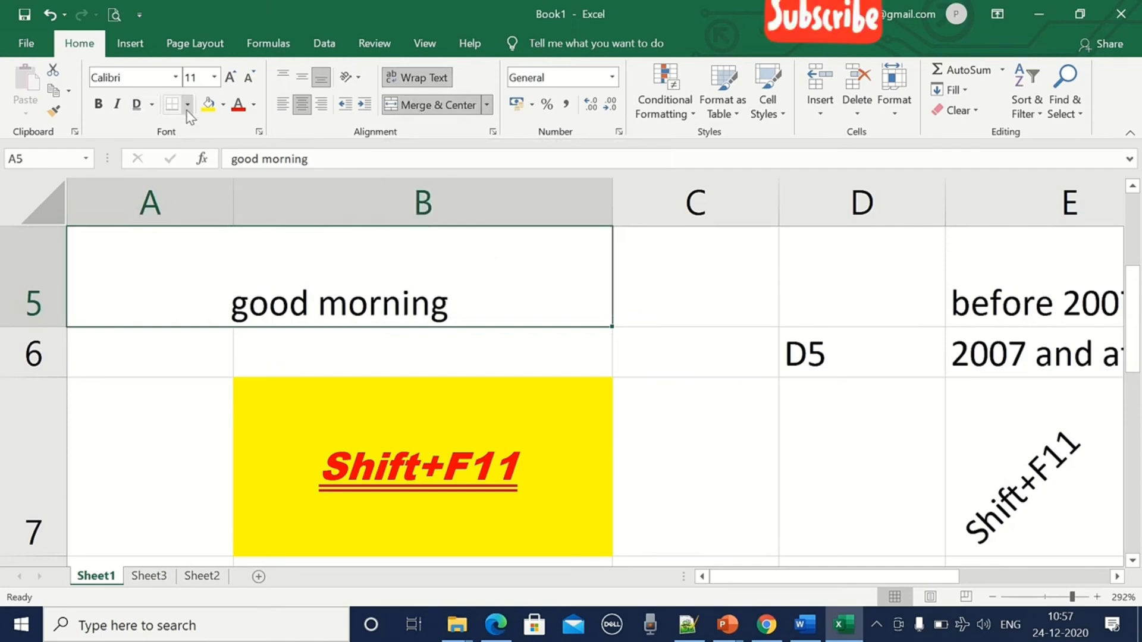
pyautogui.scroll(1, 576, 330)
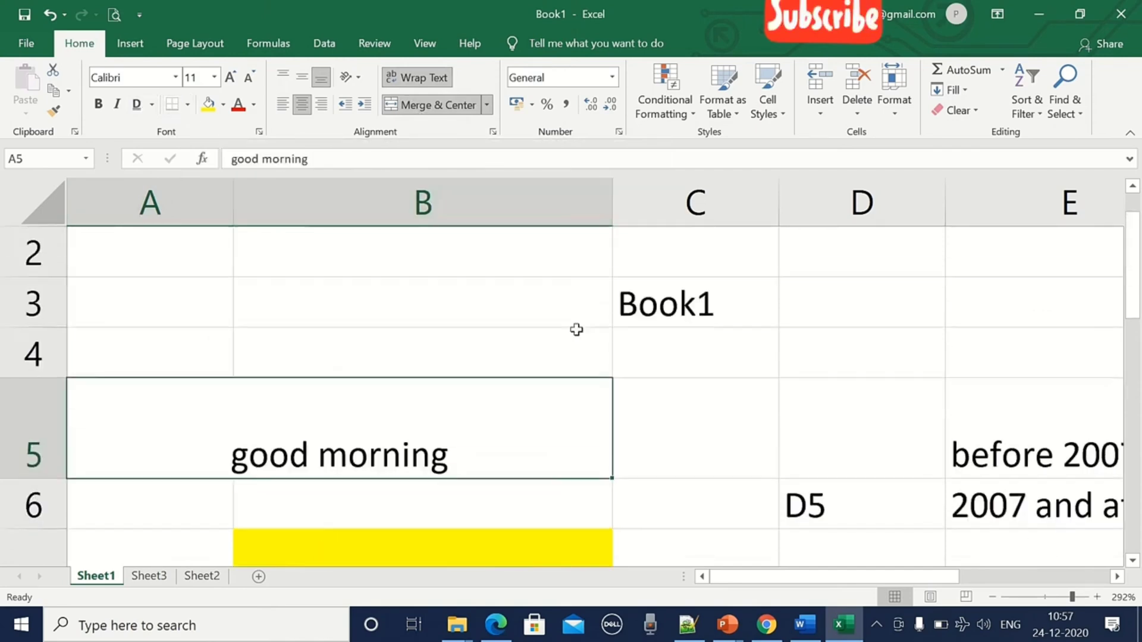
pyautogui.click(619, 372)
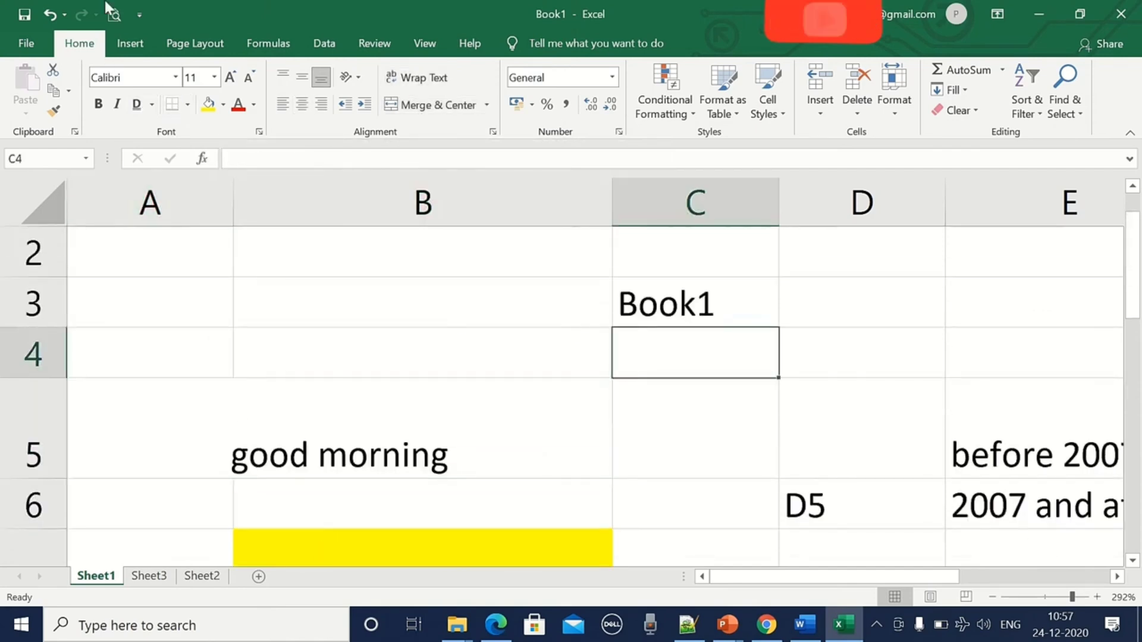
pyautogui.click(115, 14)
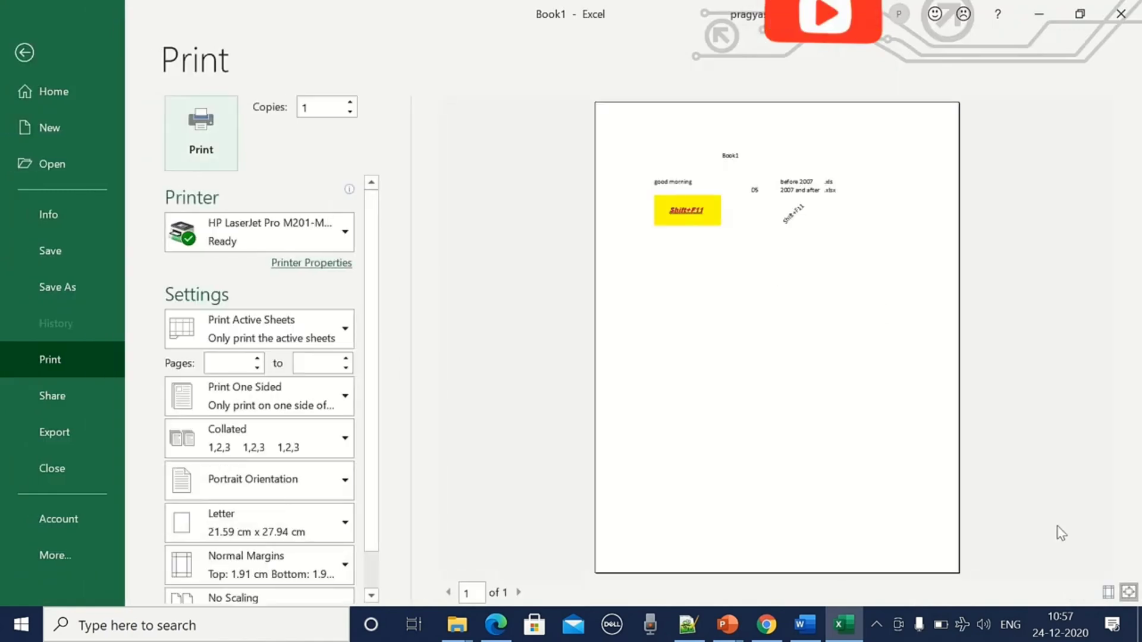
pyautogui.click(808, 161)
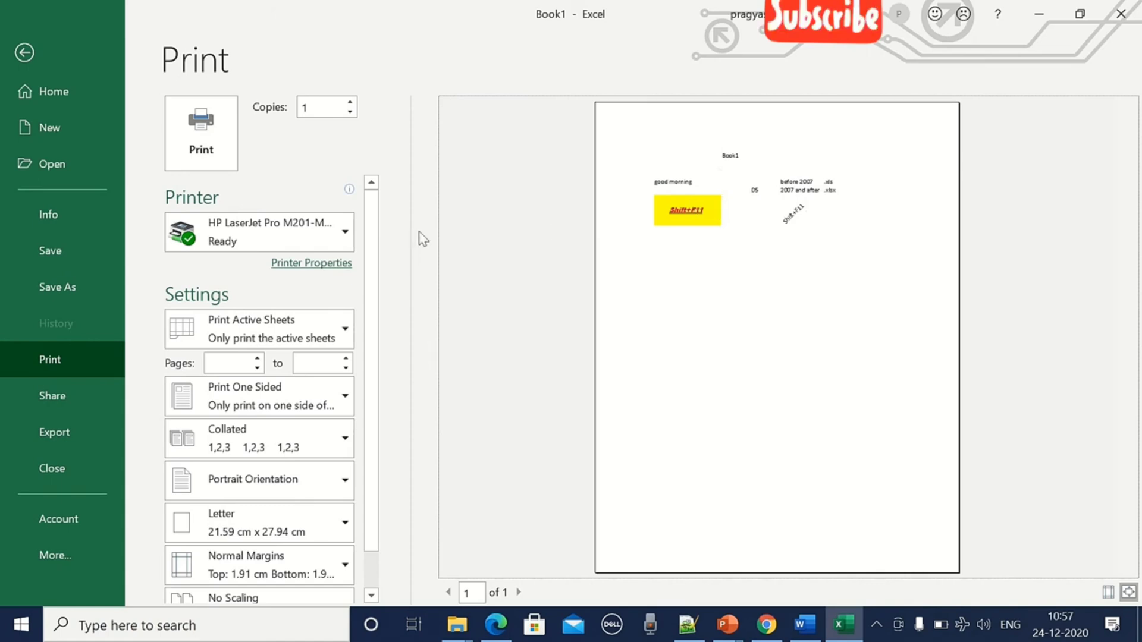
pyautogui.click(26, 52)
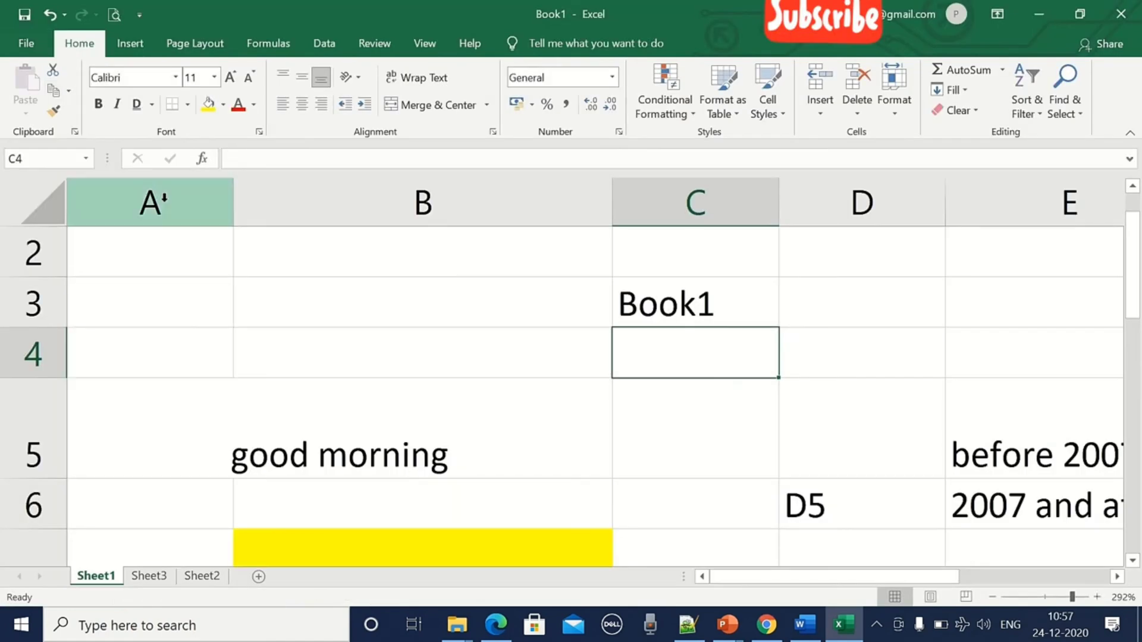
# - Apply All Borders to the merged good morning cell in row 5
pyautogui.click(273, 415)
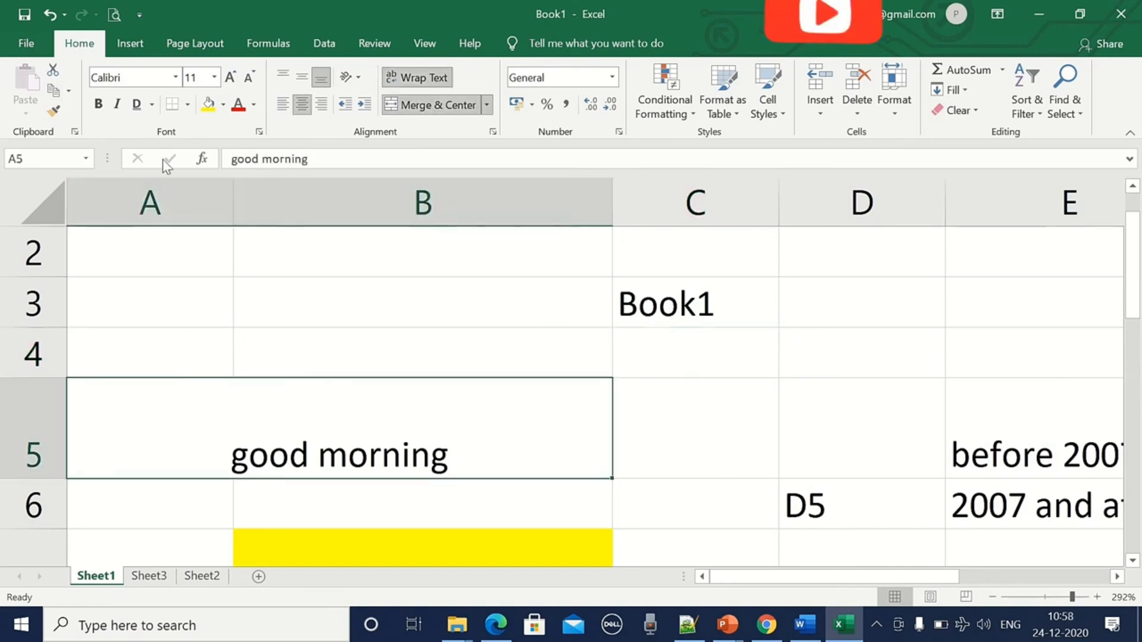
pyautogui.click(188, 106)
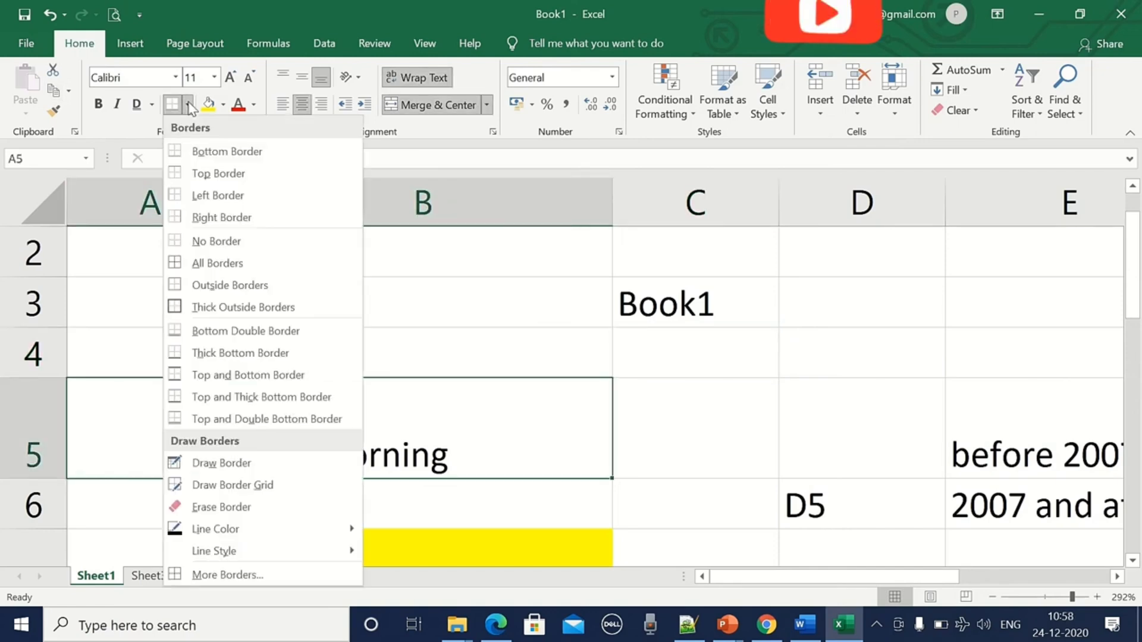
pyautogui.click(214, 153)
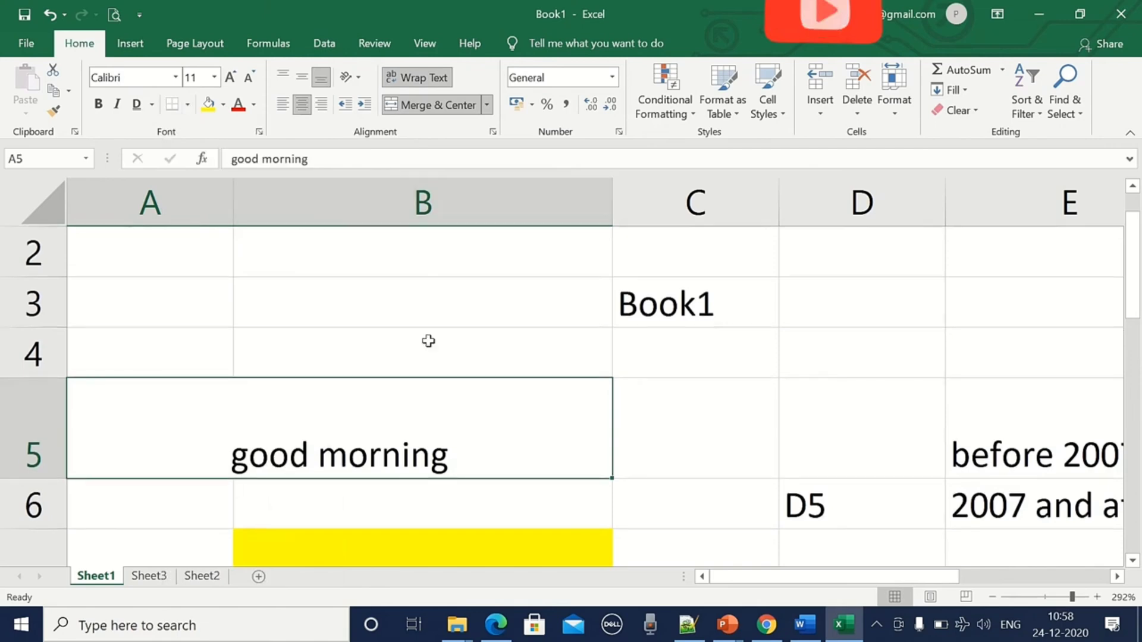
pyautogui.click(188, 106)
pyautogui.click(195, 153)
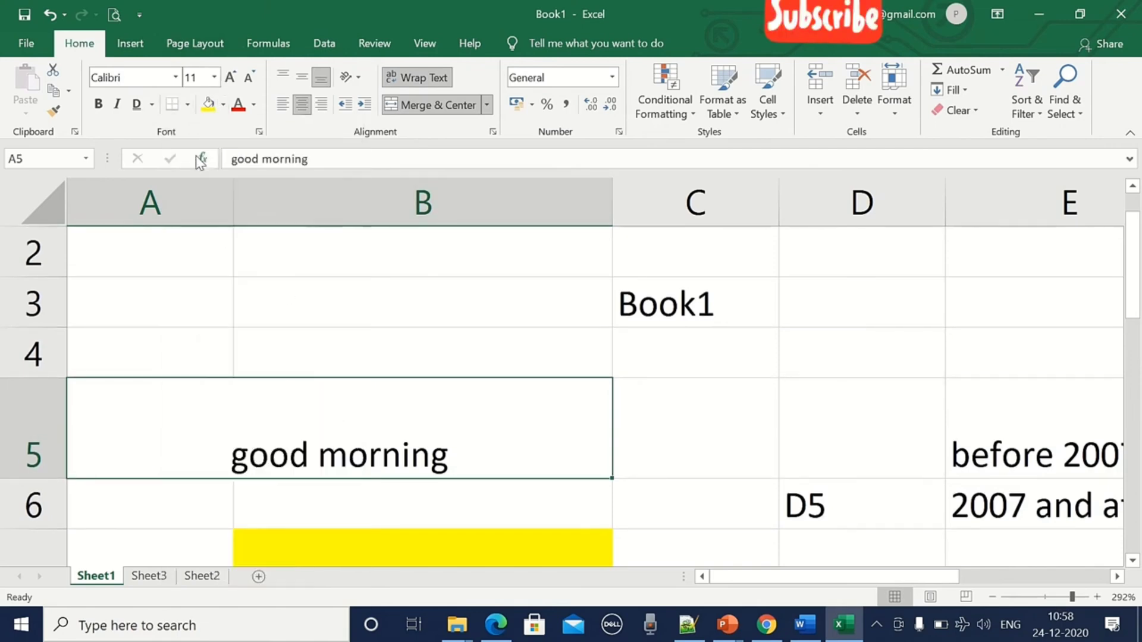
pyautogui.click(189, 106)
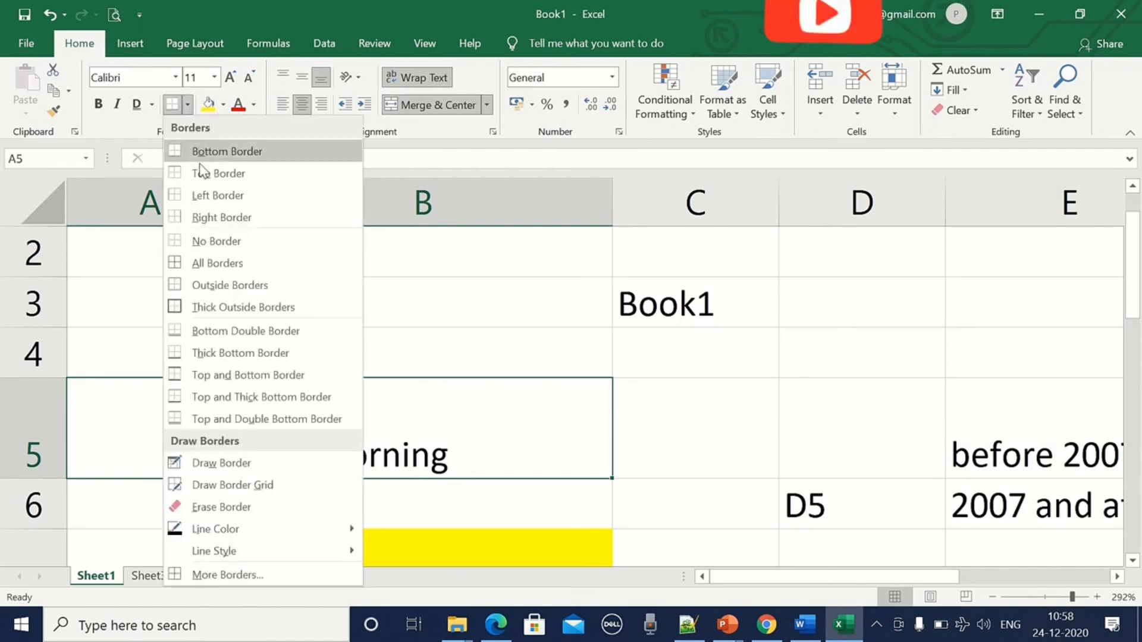
pyautogui.click(205, 267)
pyautogui.click(660, 418)
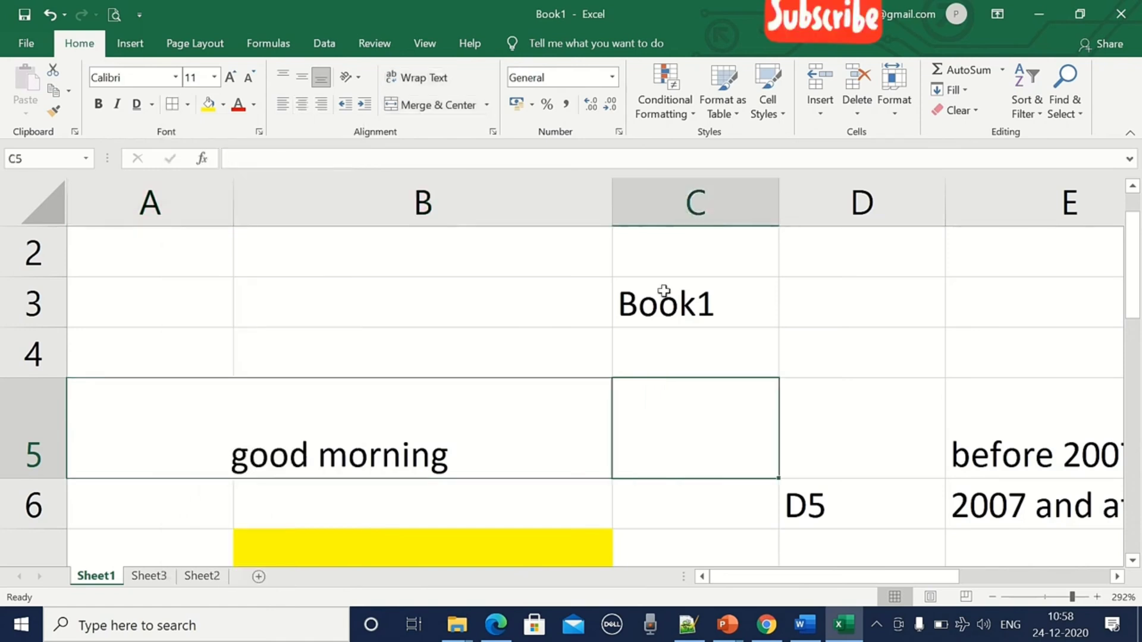
# - Check the bordered good morning cell in the print preview and return to the sheet
pyautogui.click(726, 326)
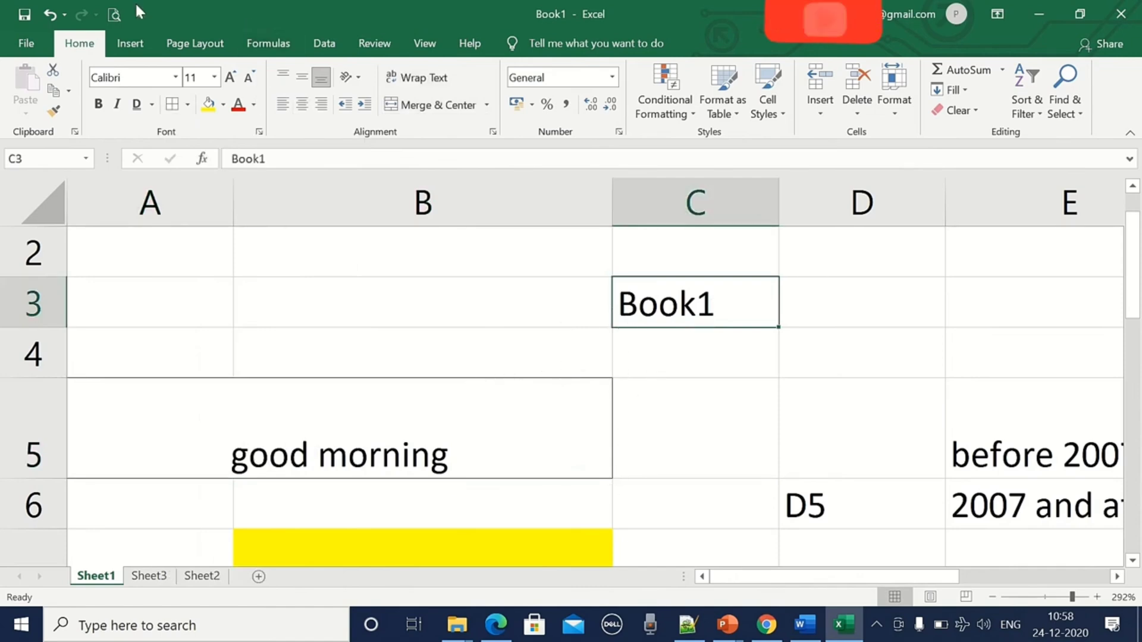
pyautogui.click(113, 16)
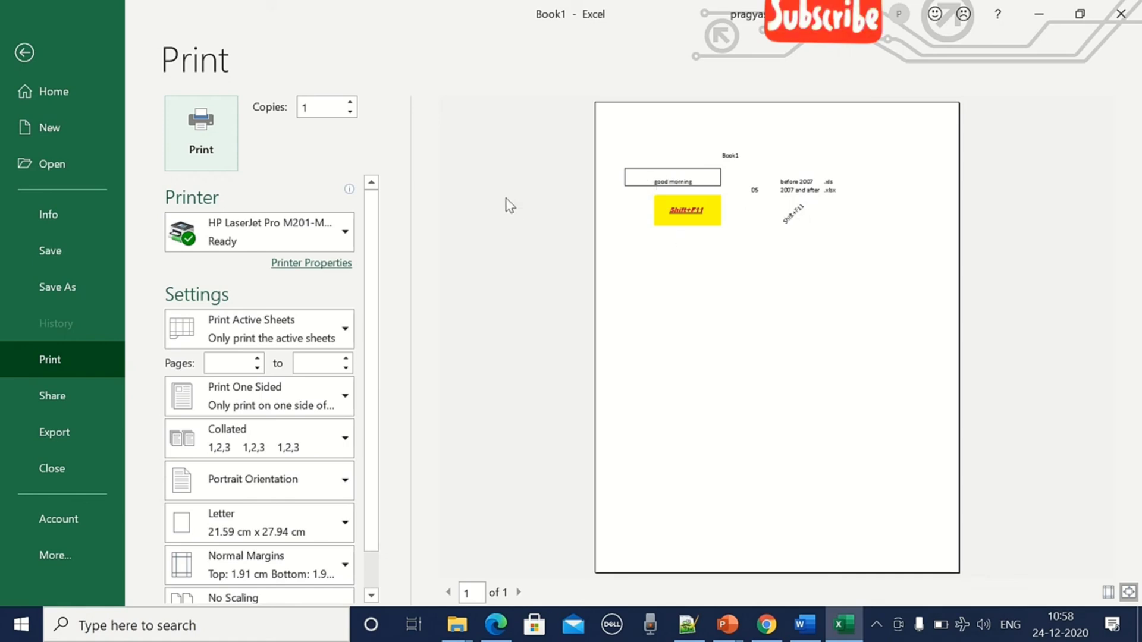
pyautogui.click(24, 53)
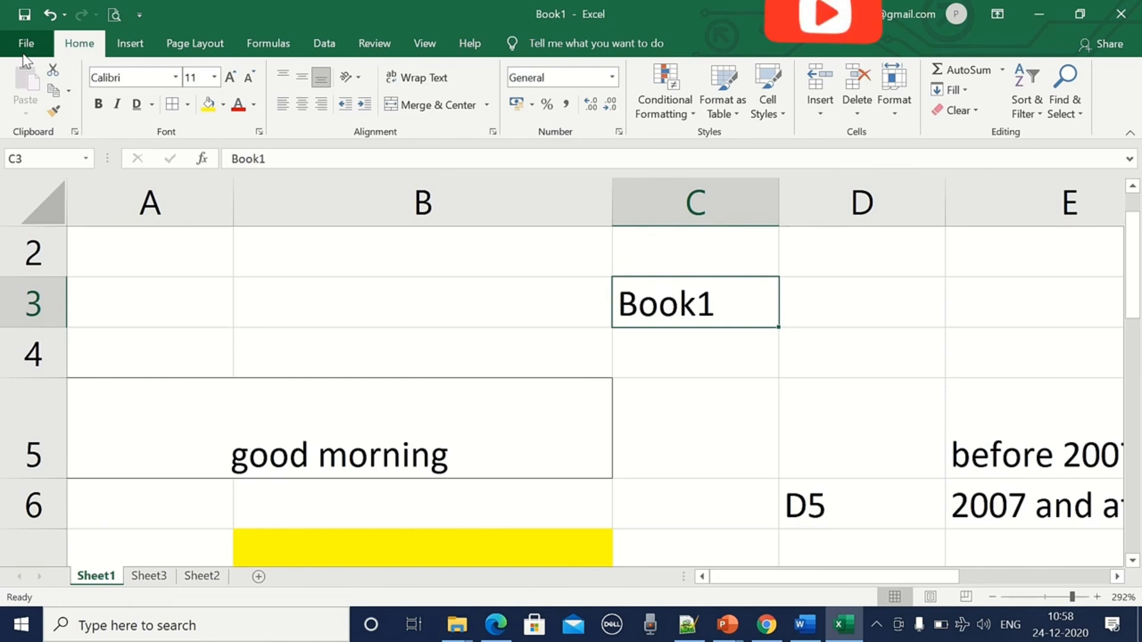
# - Erase the top border of the merged good morning cell with the Erase Border tool
pyautogui.click(188, 104)
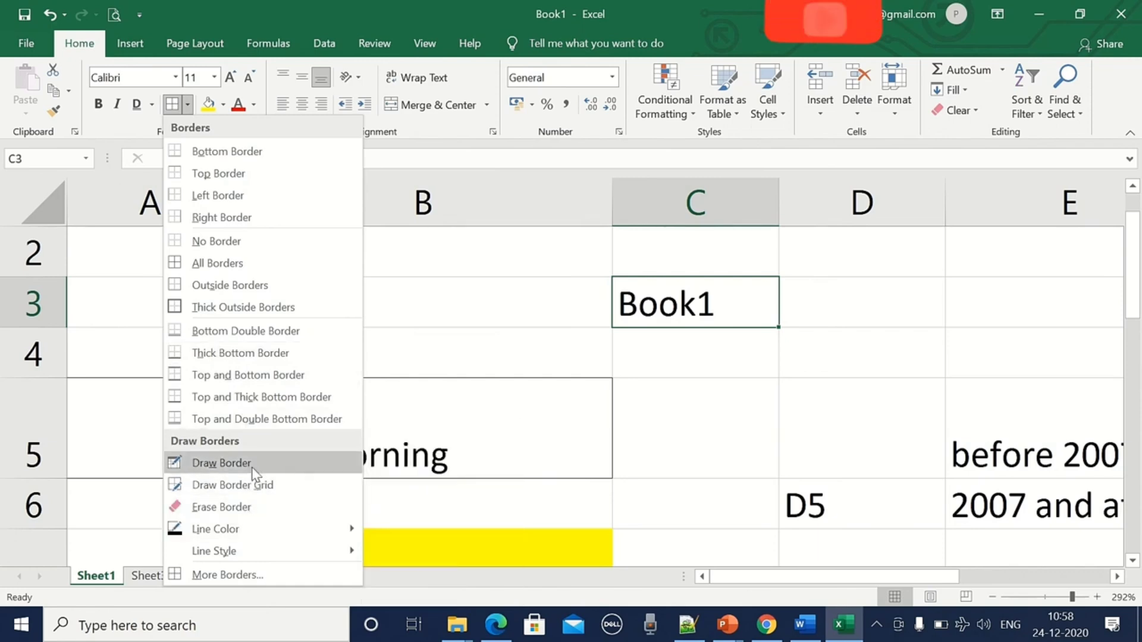
pyautogui.click(227, 508)
pyautogui.scroll(1, 229, 260)
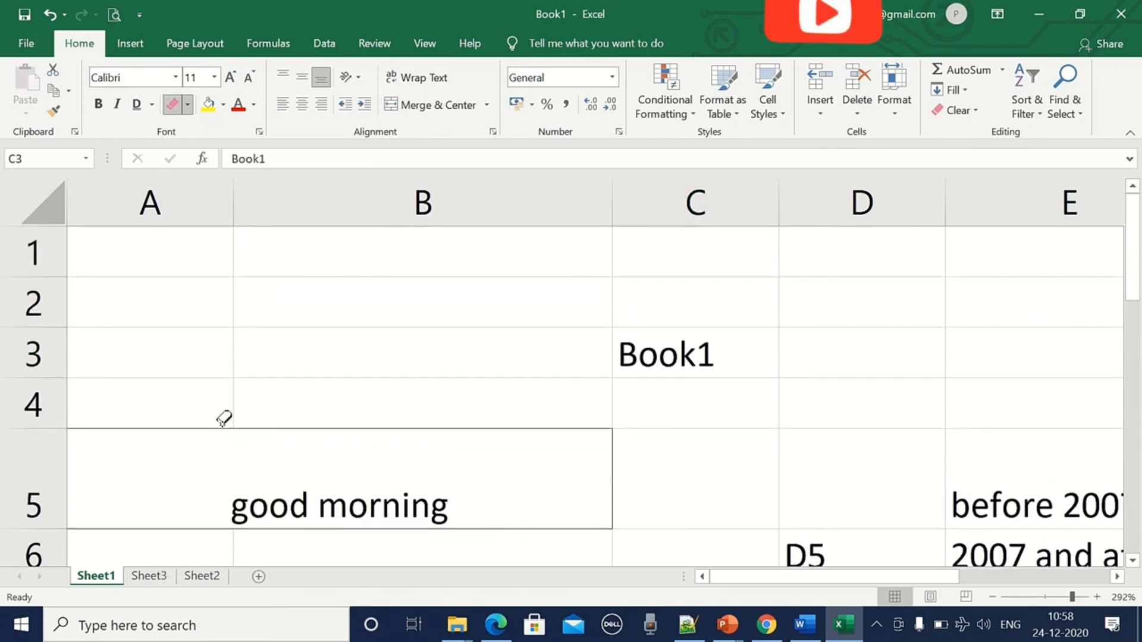
pyautogui.click(223, 419)
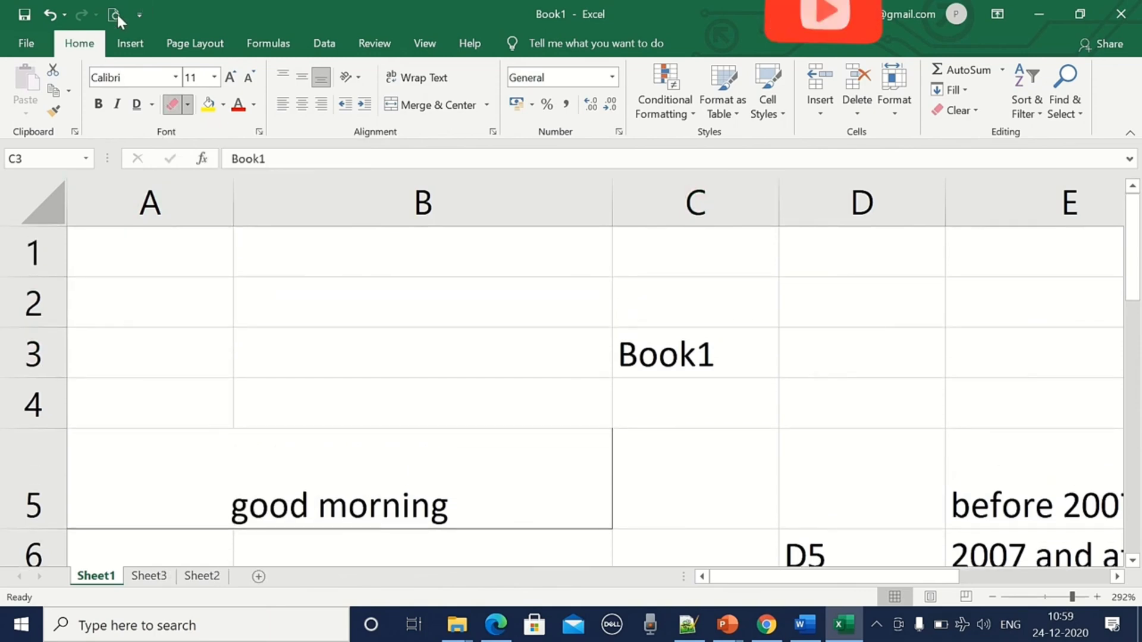
# - Look at the line color and line style choices for borders and close them without choosing any
pyautogui.click(188, 105)
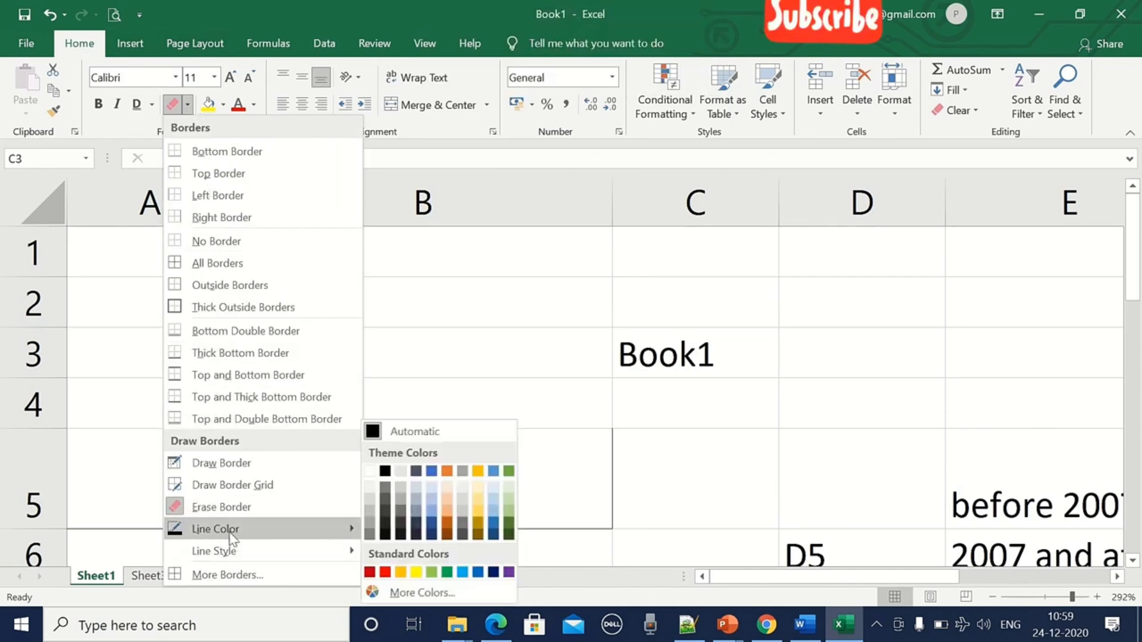
pyautogui.moveTo(246, 556)
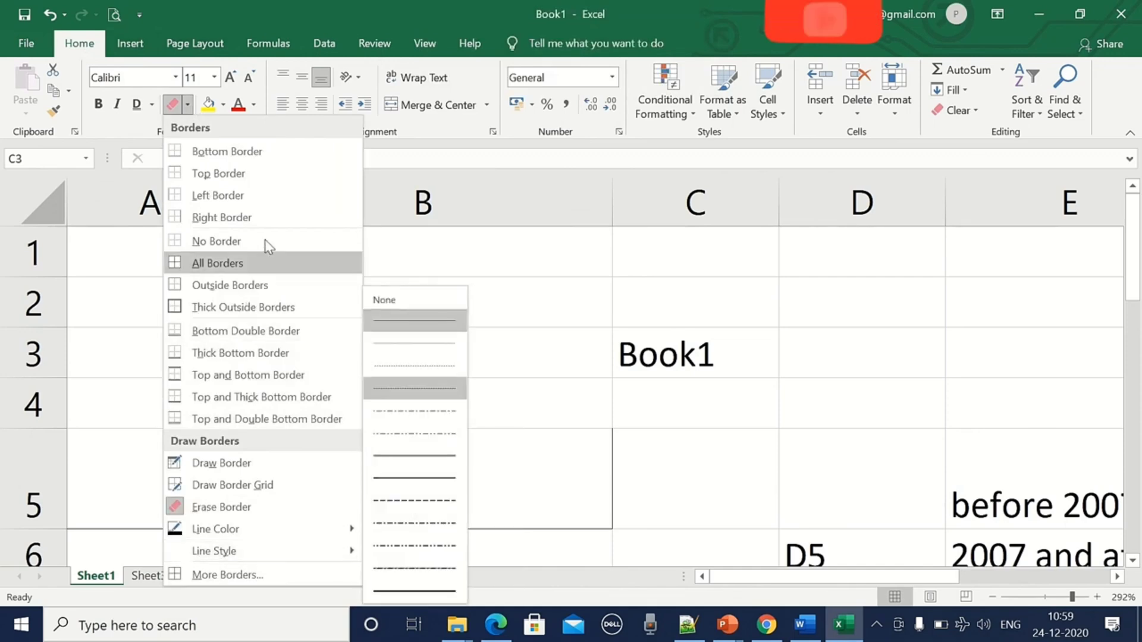
pyautogui.click(668, 470)
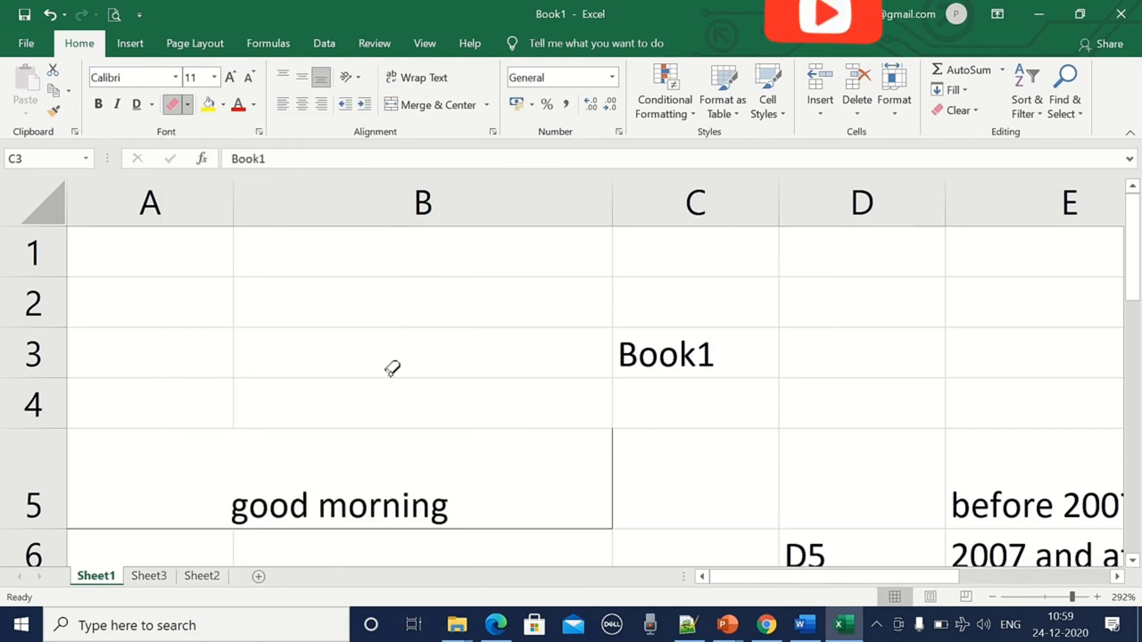
# - Apply All Borders to the Book1 cell C3
pyautogui.click(188, 104)
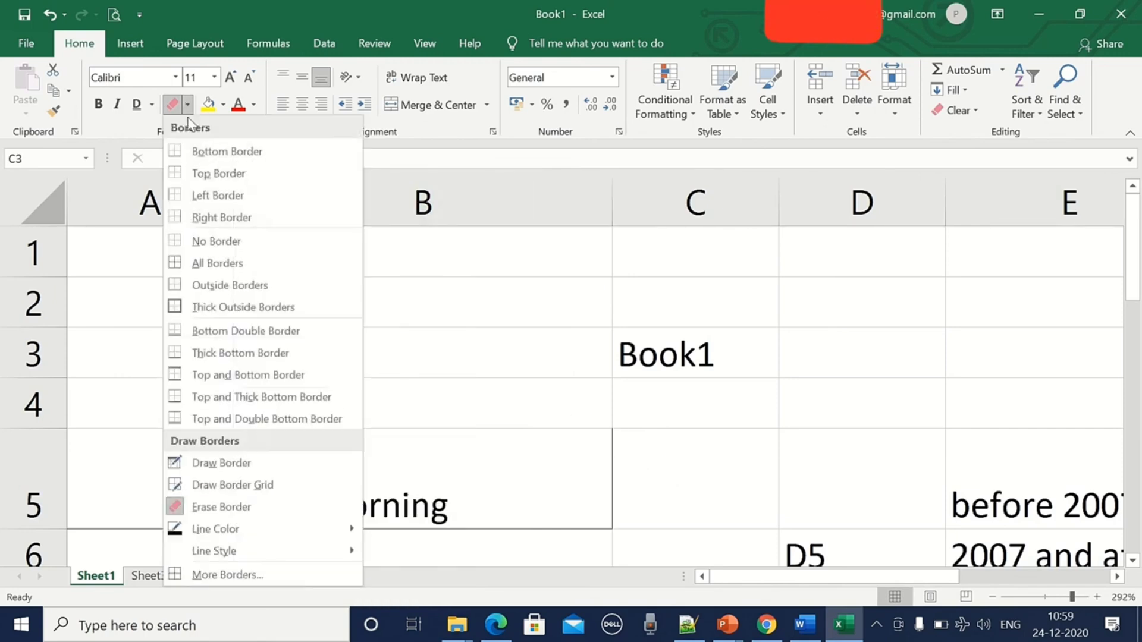
pyautogui.click(202, 263)
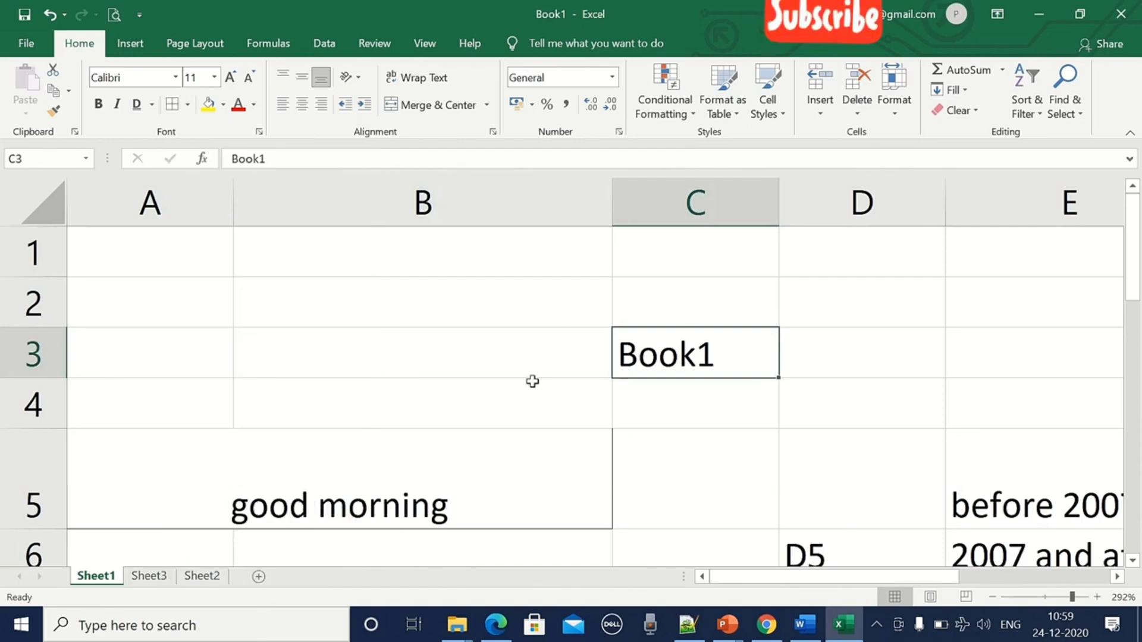
pyautogui.click(515, 374)
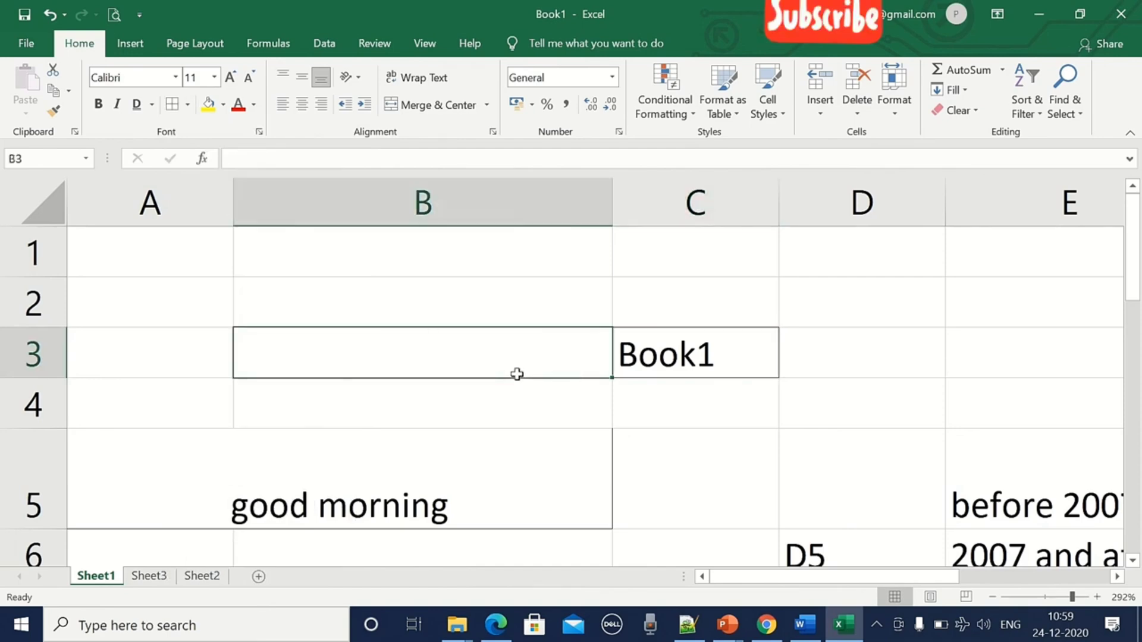